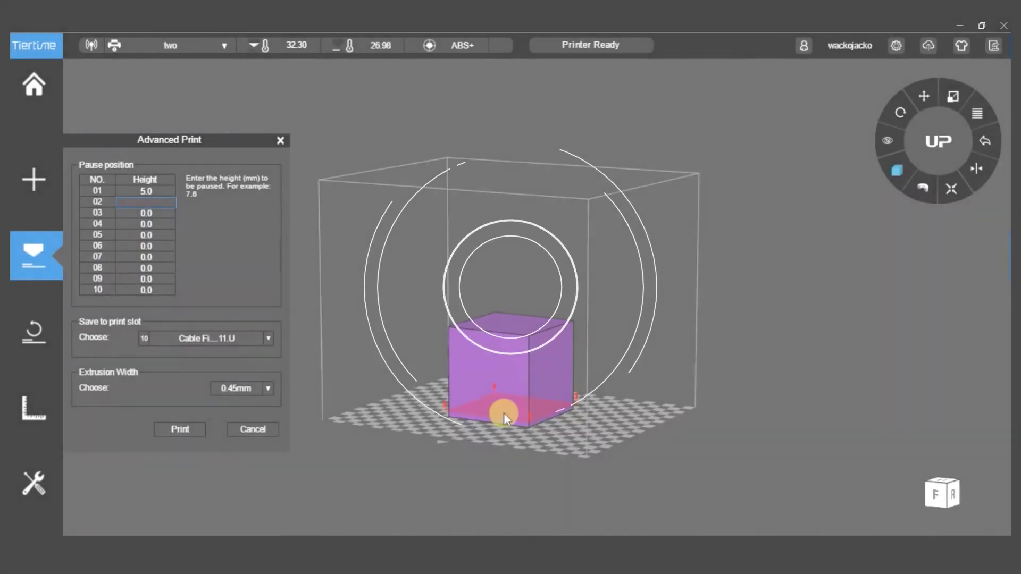
Step: Set a pause height partway up the cube and save the job to print slot 10
left_click_drag(503, 412, 461, 385)
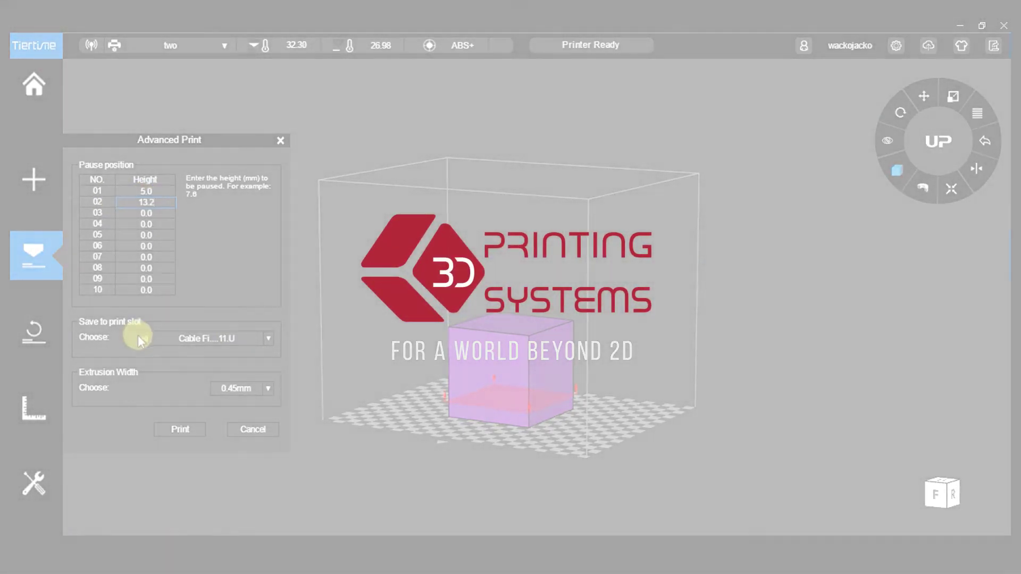
left_click(244, 338)
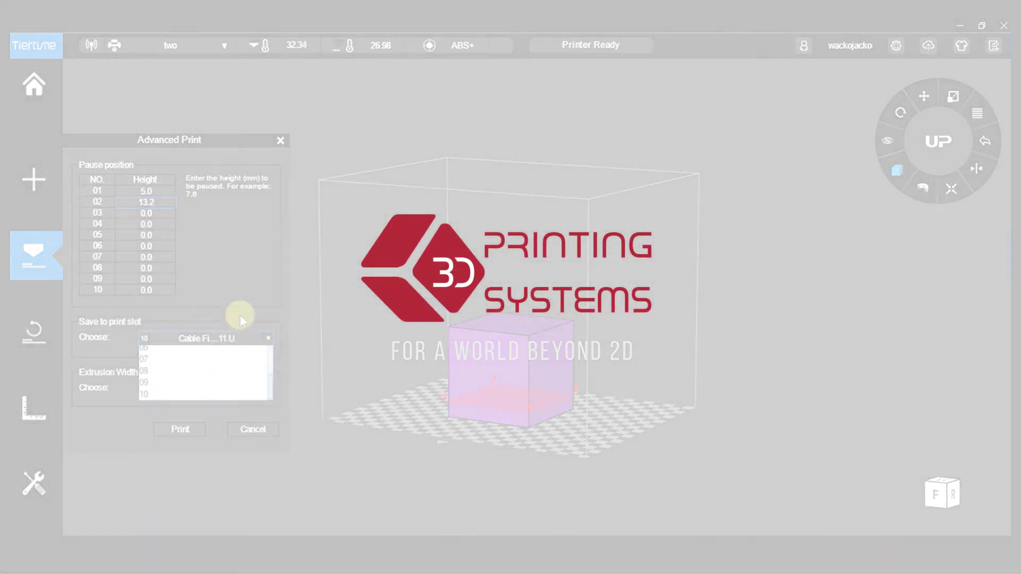
left_click(226, 308)
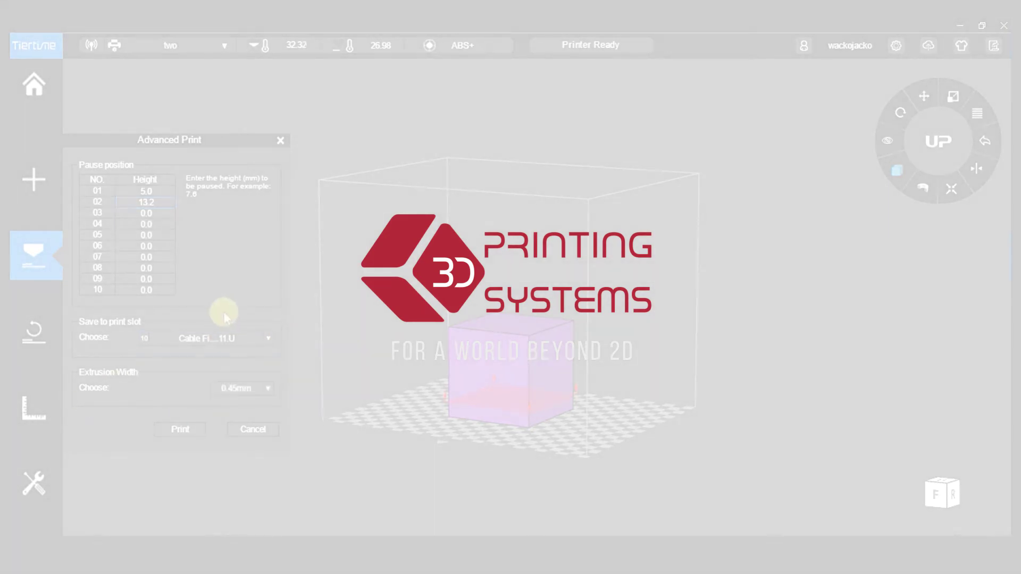
left_click(223, 338)
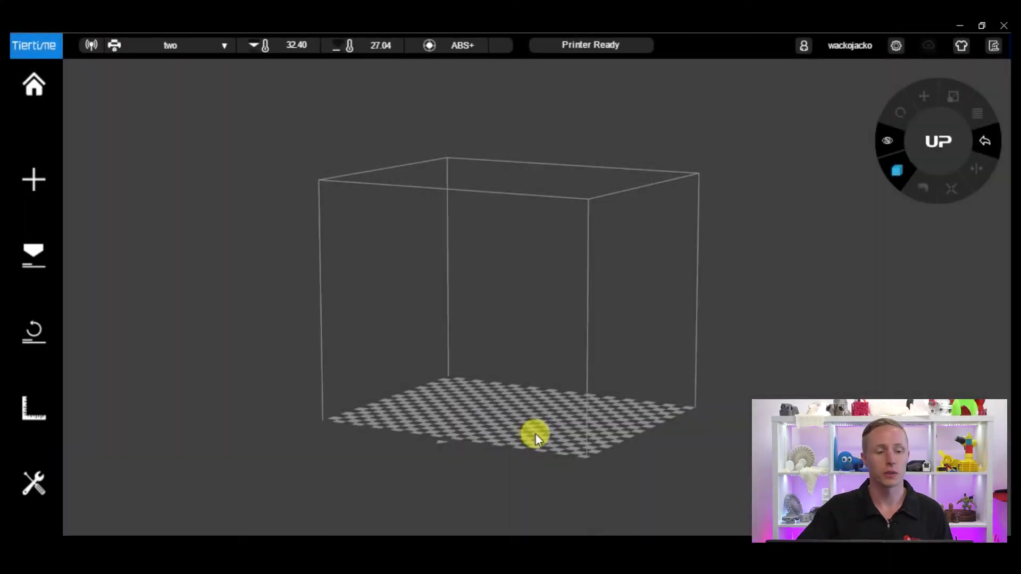
Step: Add an 80 mm basic cube to the build plate and open Print Settings at 0.1mm layers
left_click(32, 193)
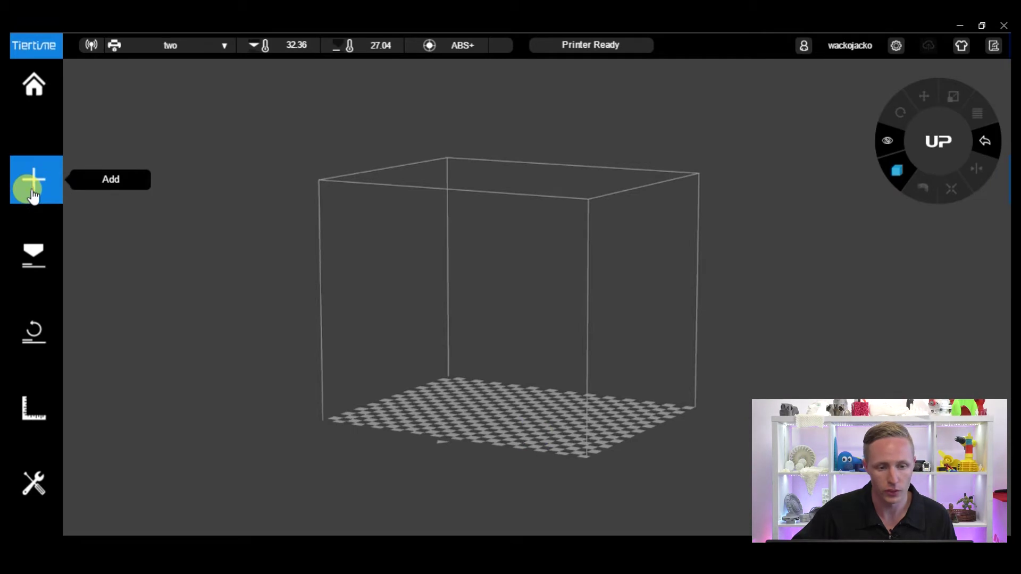
left_click(31, 193)
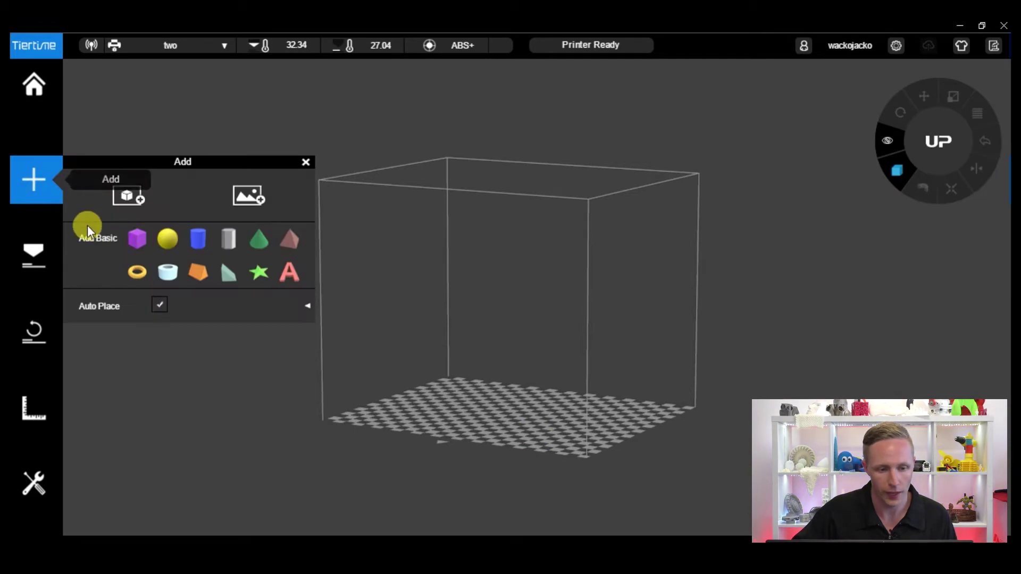
left_click(136, 242)
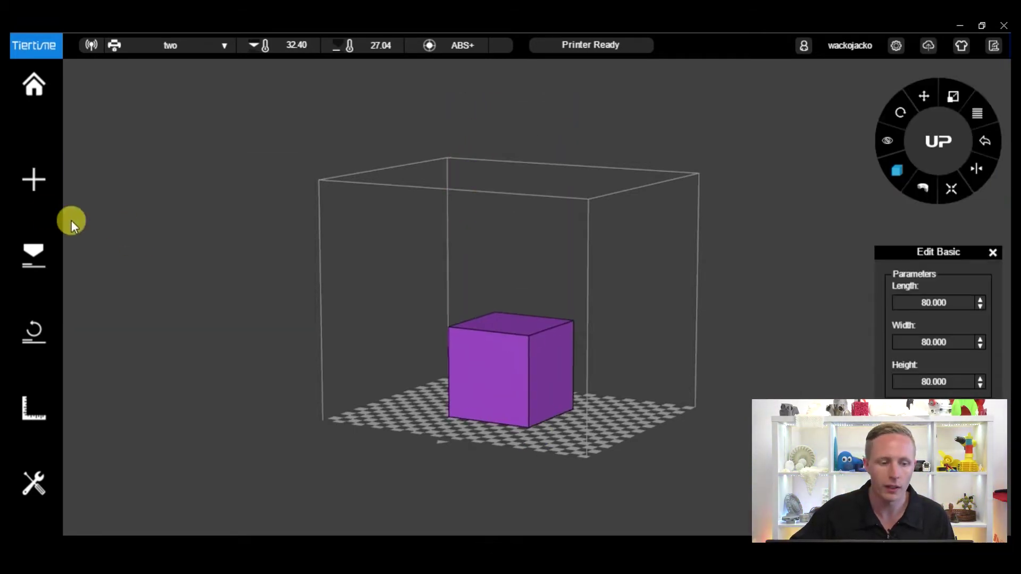
left_click(35, 270)
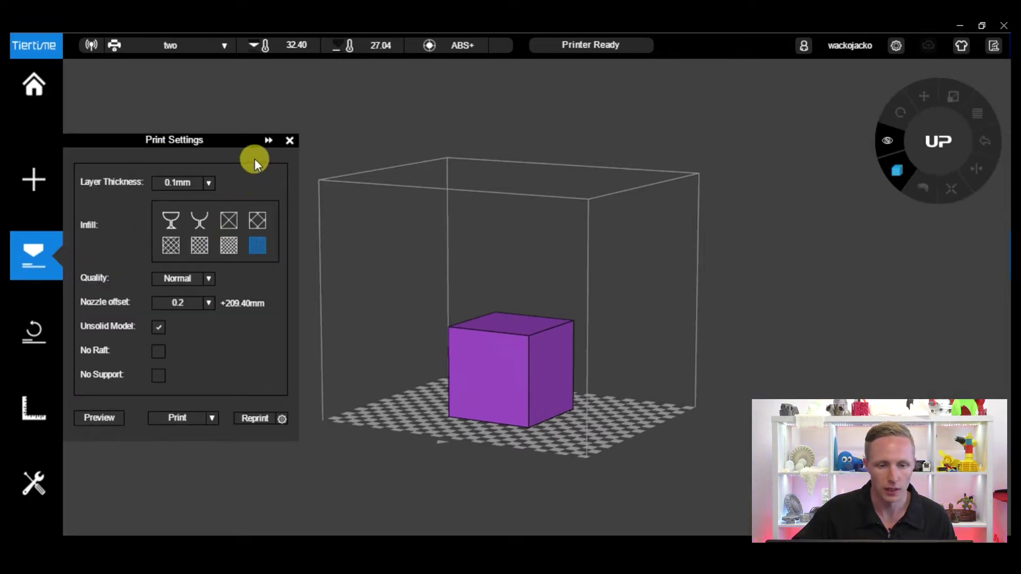
Step: Expand Print Settings, bring up Advanced Print, then return to the full settings panel
left_click(268, 141)
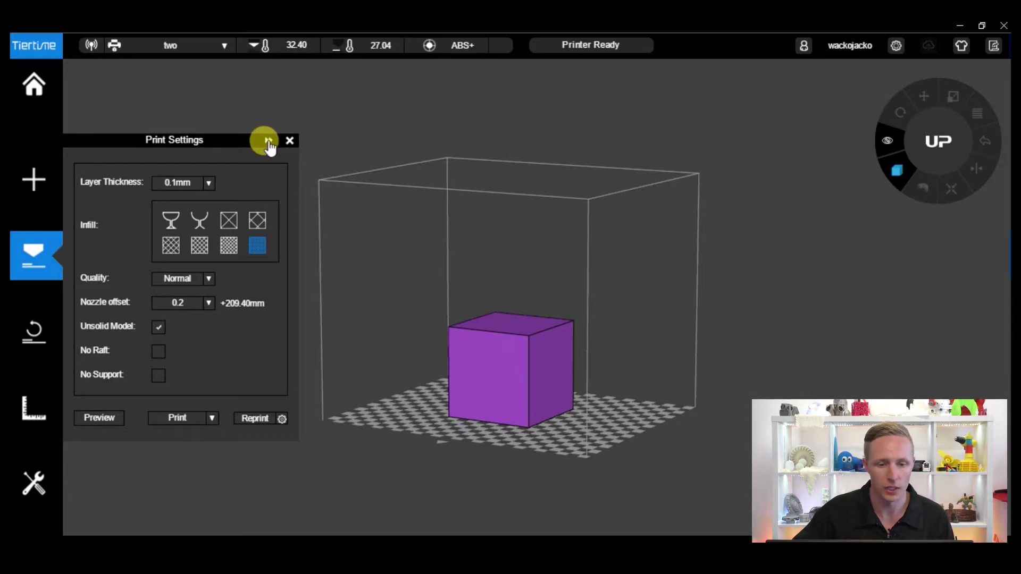
left_click(214, 419)
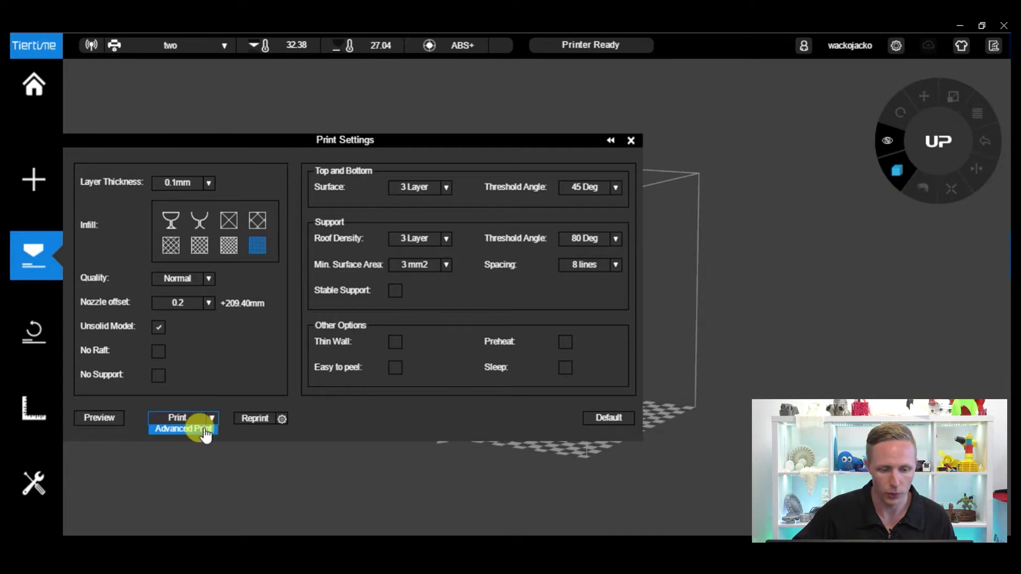
left_click(202, 429)
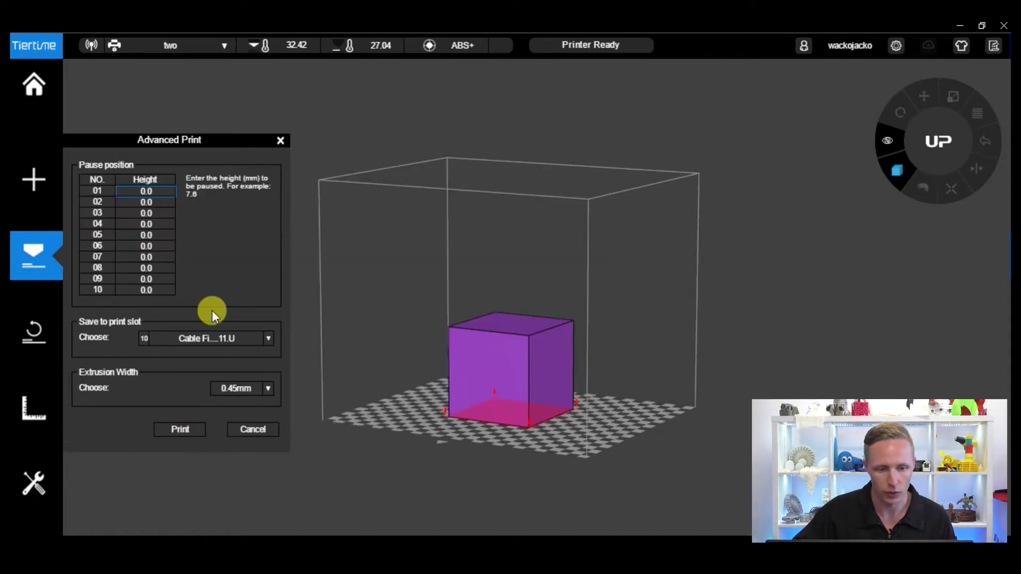
left_click(33, 252)
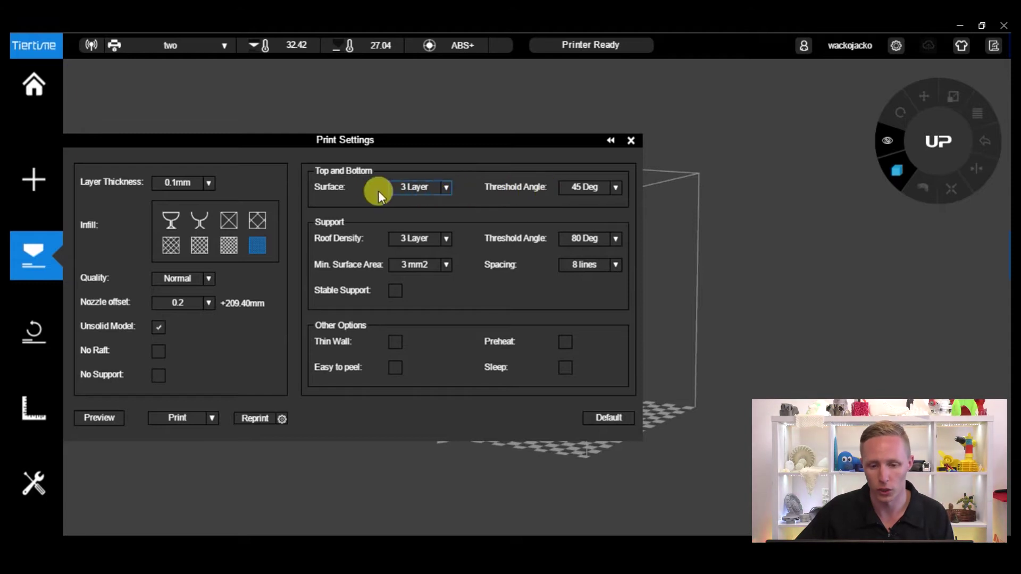
left_click(437, 189)
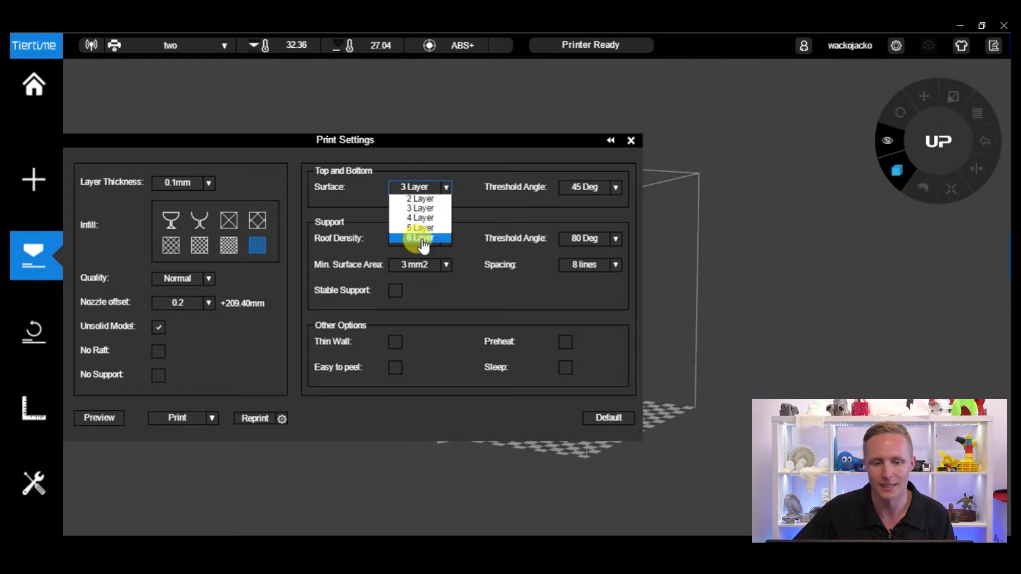
left_click(438, 191)
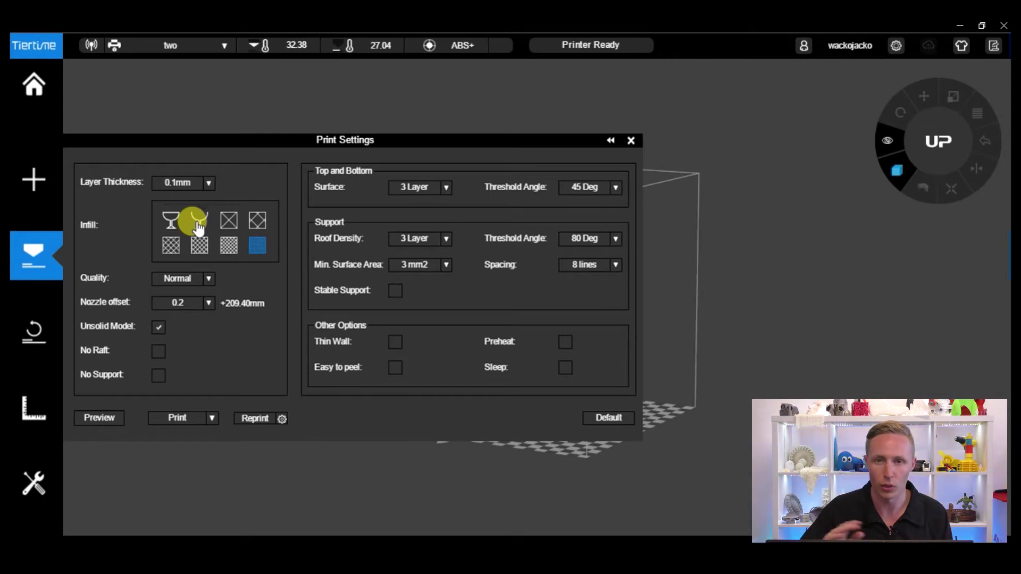
left_click(429, 198)
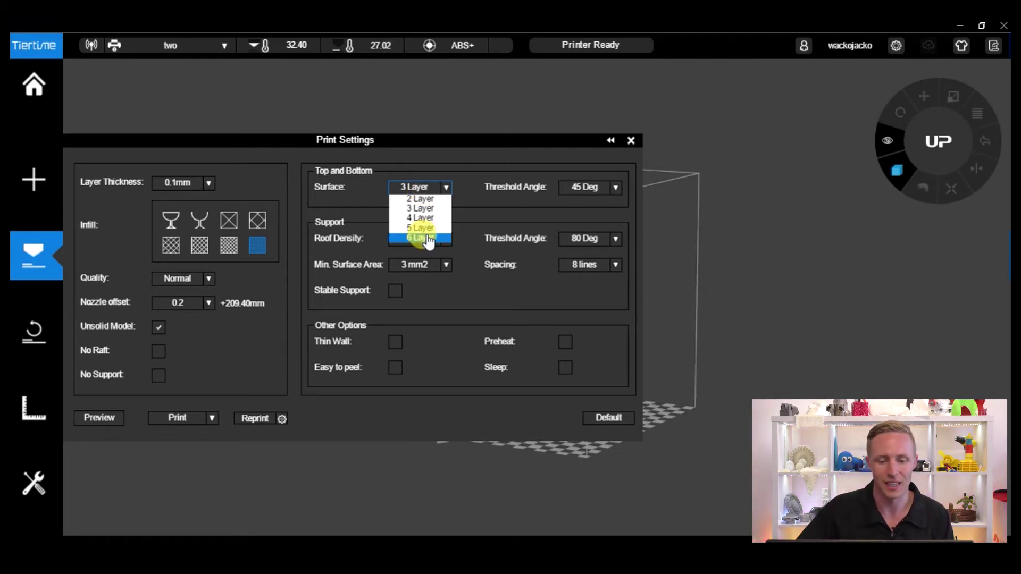
left_click(591, 190)
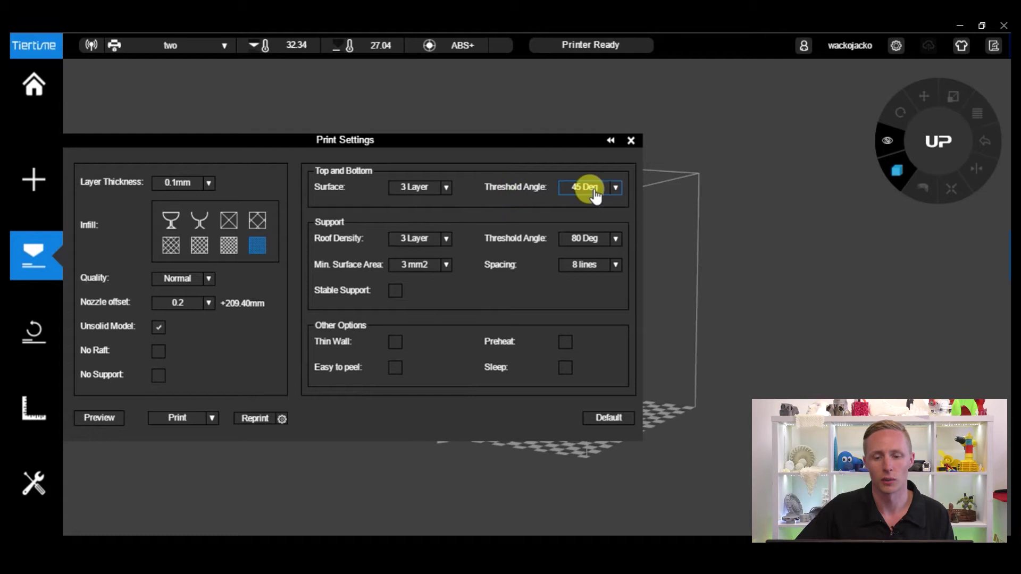
left_click(597, 194)
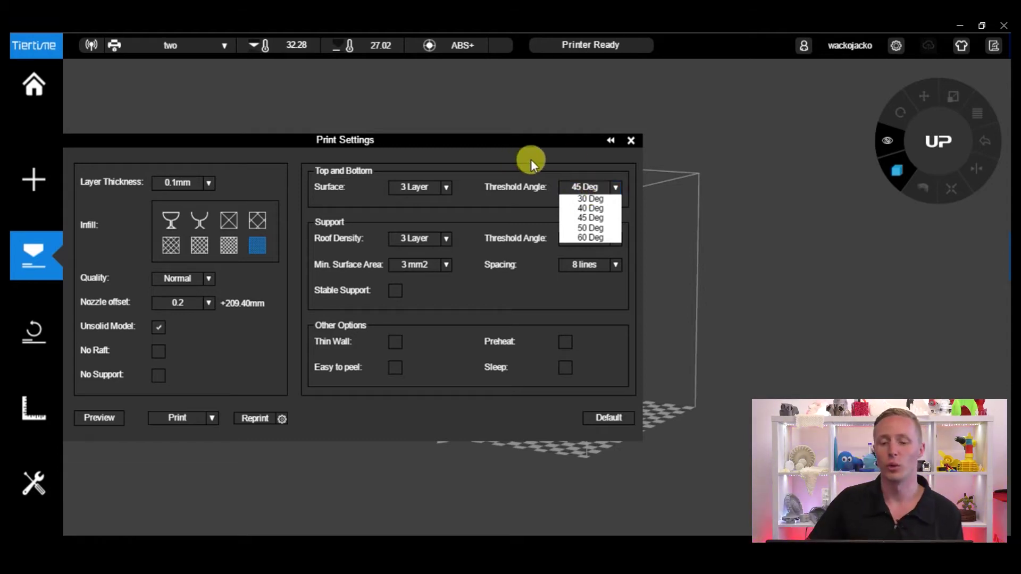
left_click(591, 191)
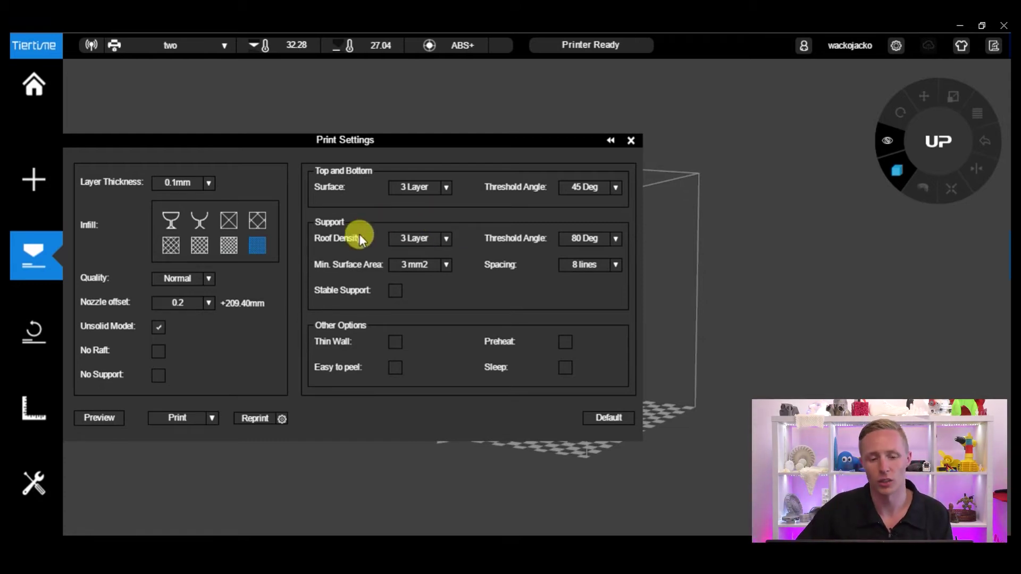
left_click(421, 239)
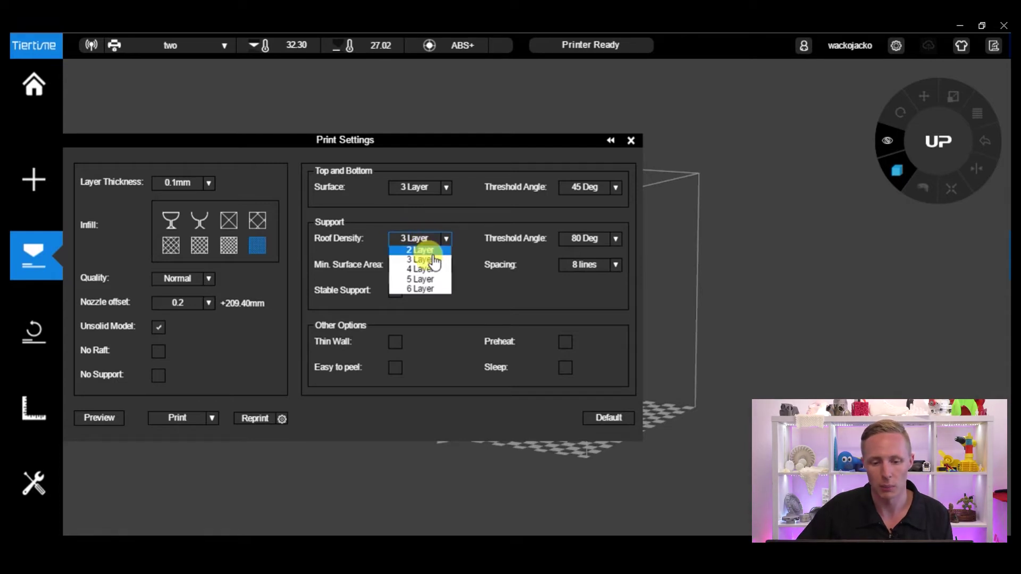
left_click(427, 241)
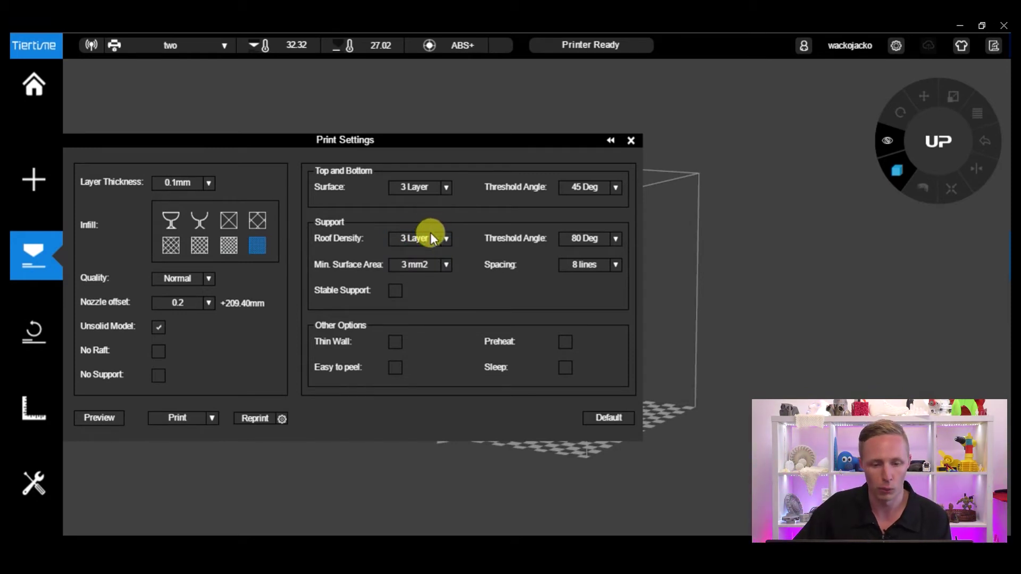
left_click(438, 238)
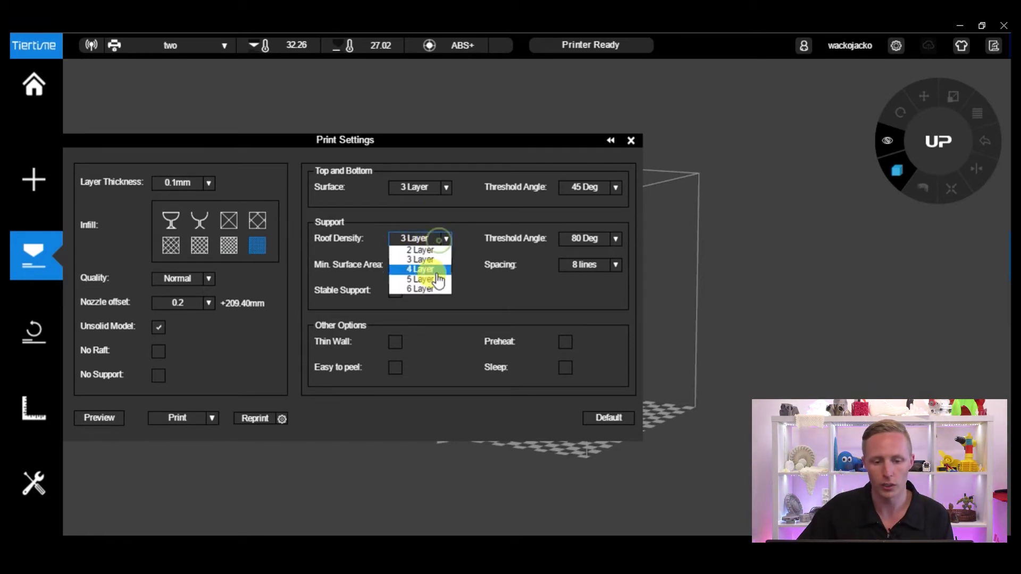
left_click(458, 229)
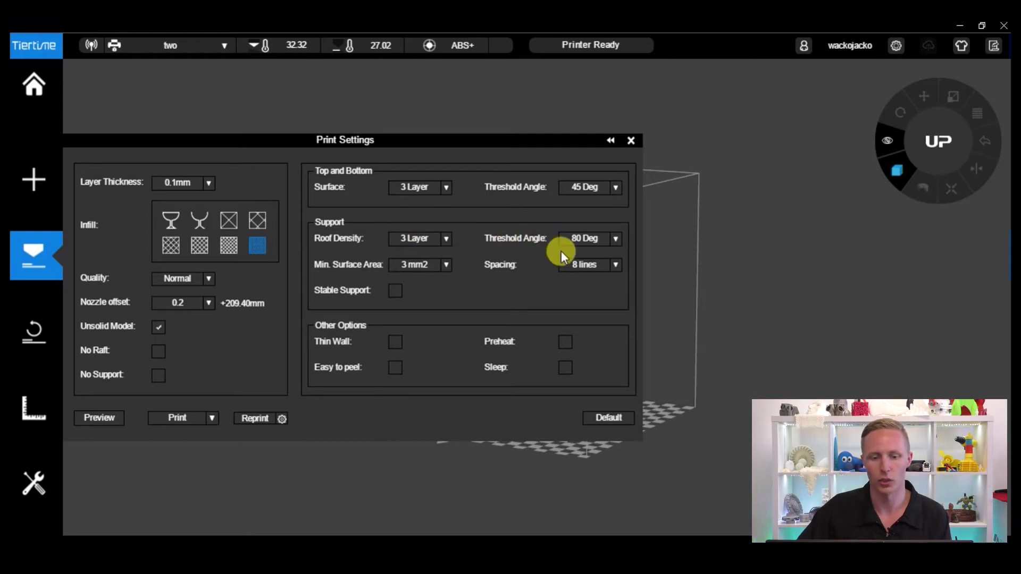
left_click(615, 242)
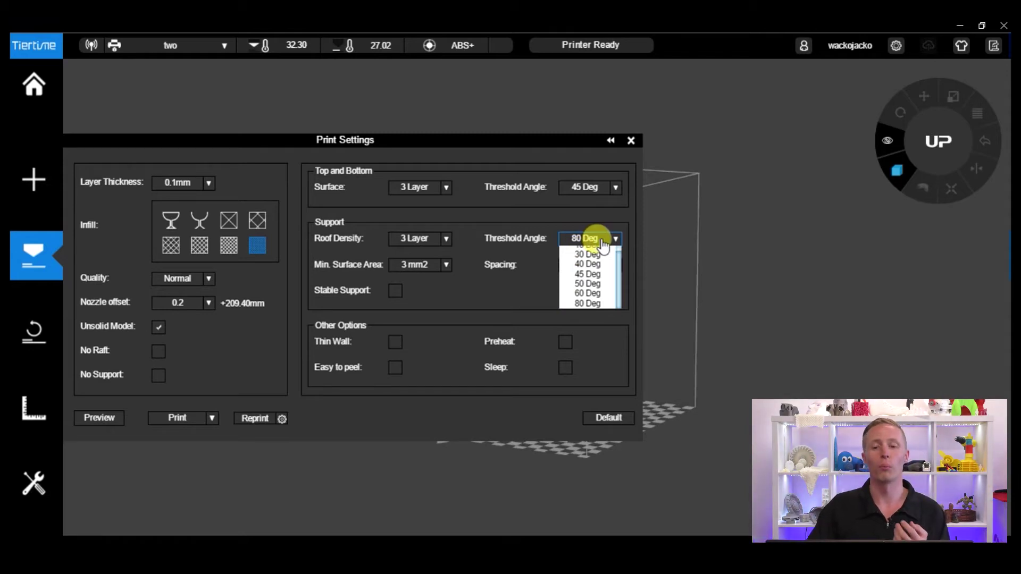
scroll(603, 246, "up", 1)
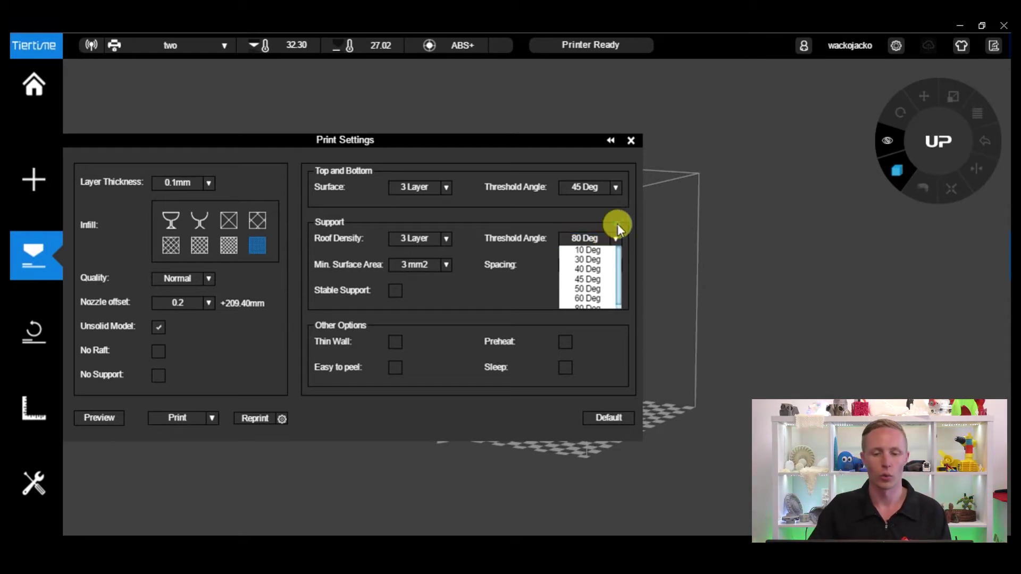
left_click(617, 237)
left_click(617, 238)
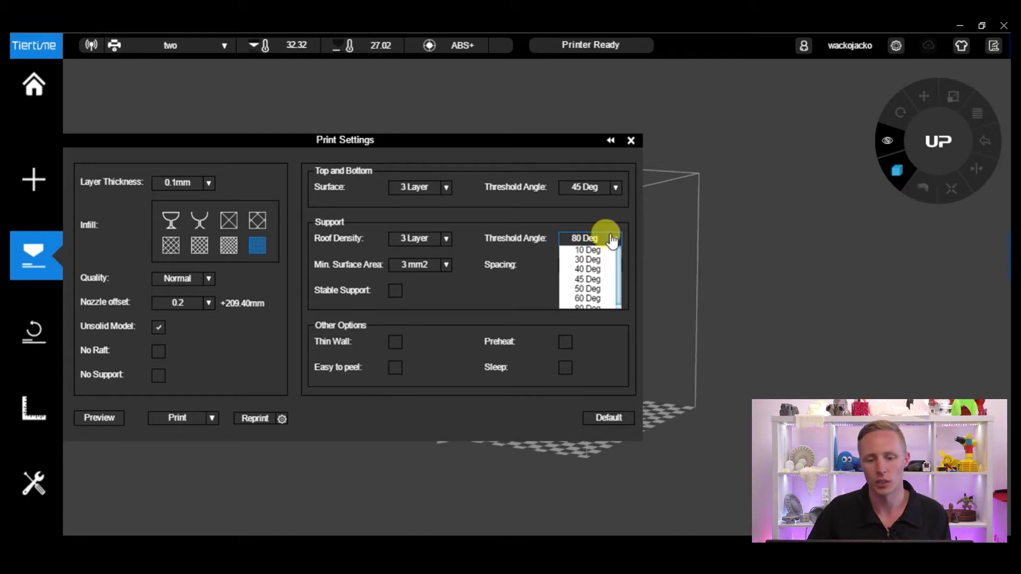
left_click(585, 213)
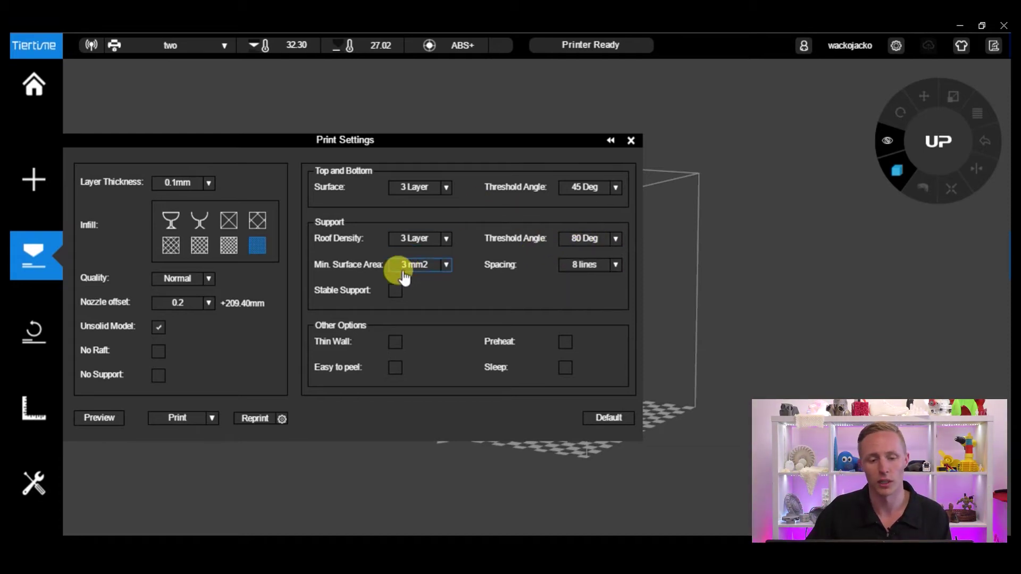
left_click(447, 265)
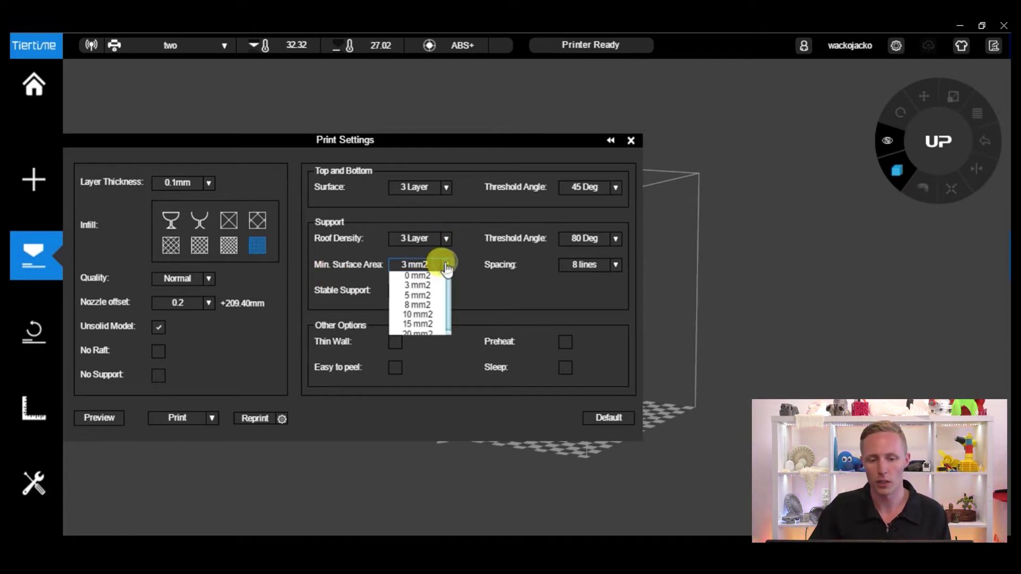
left_click(454, 263)
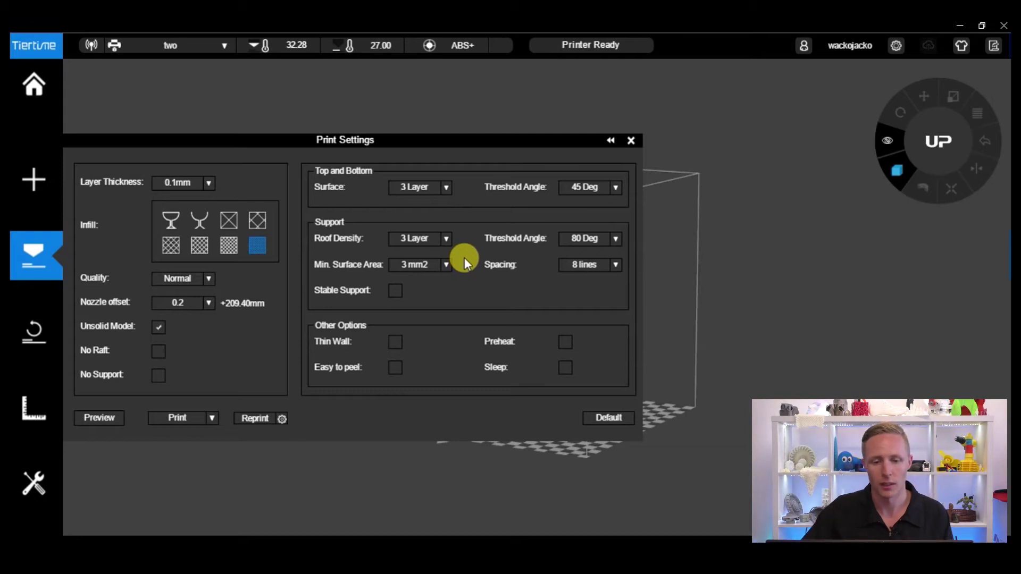
left_click(422, 266)
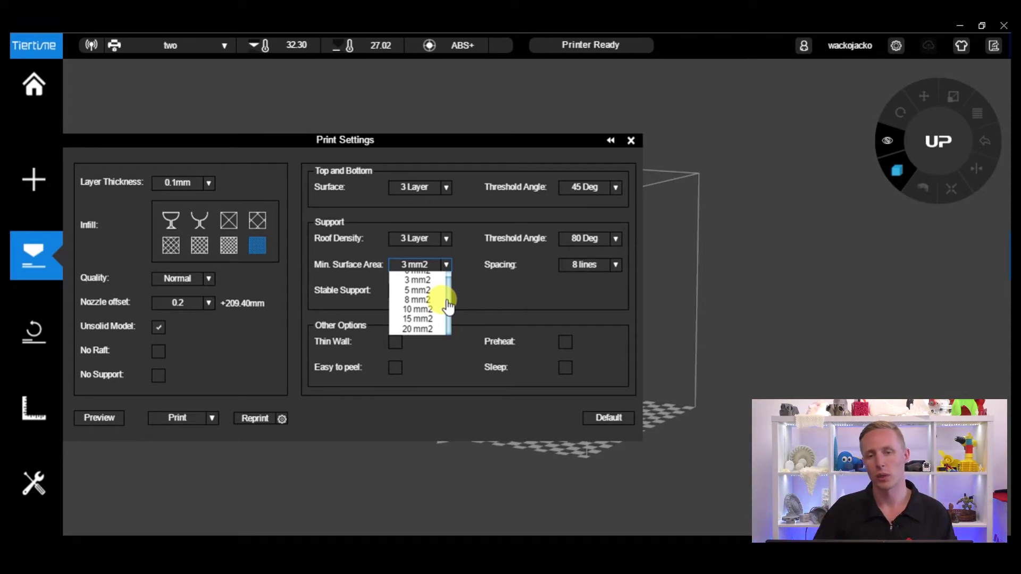
left_click(467, 254)
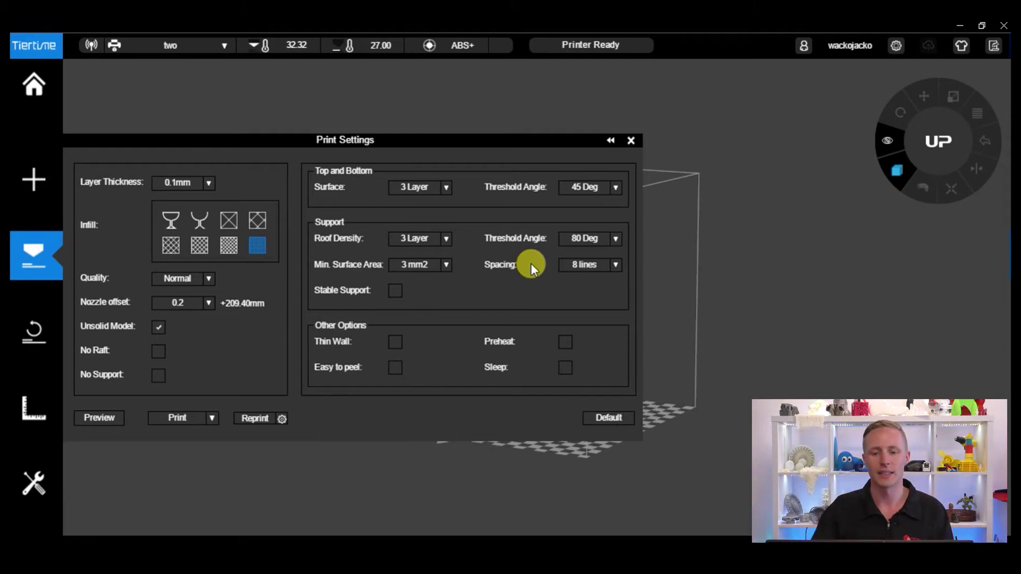
left_click(596, 271)
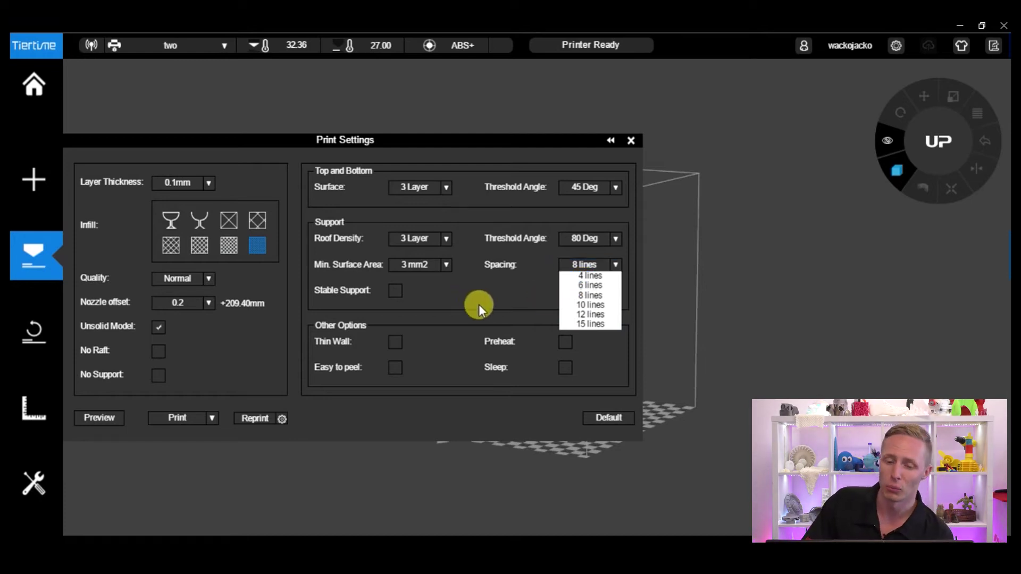
left_click(541, 265)
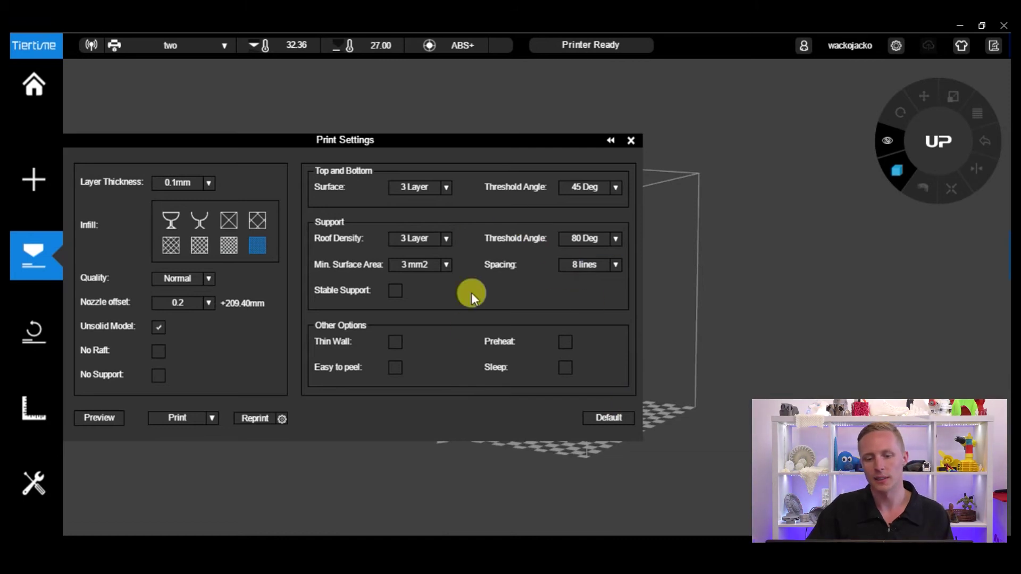
Step: Reset Print Settings to Default (30 Deg support angle), collapse to basic options, and cancel slicing
left_click(609, 418)
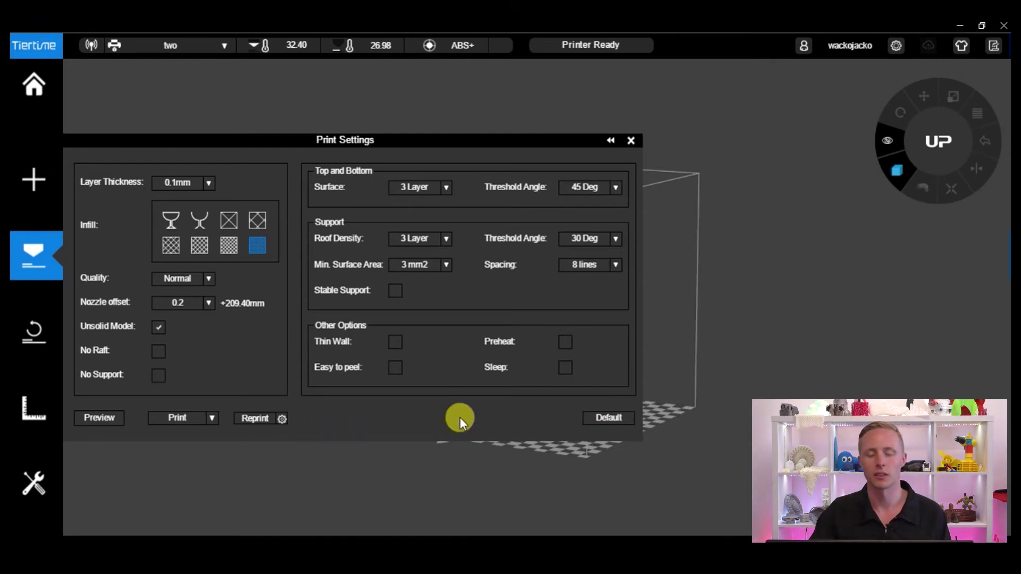
left_click(610, 142)
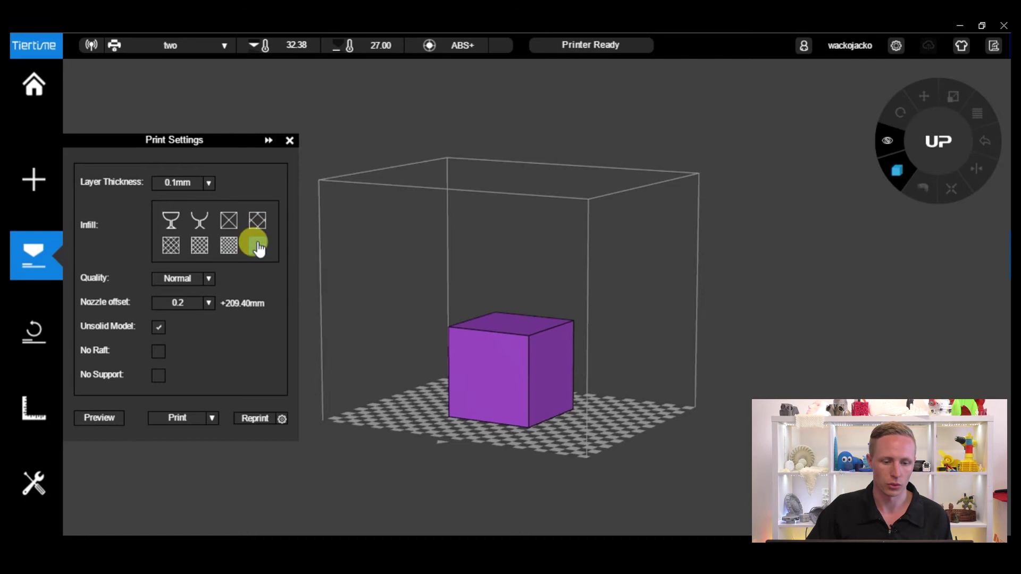
left_click(205, 418)
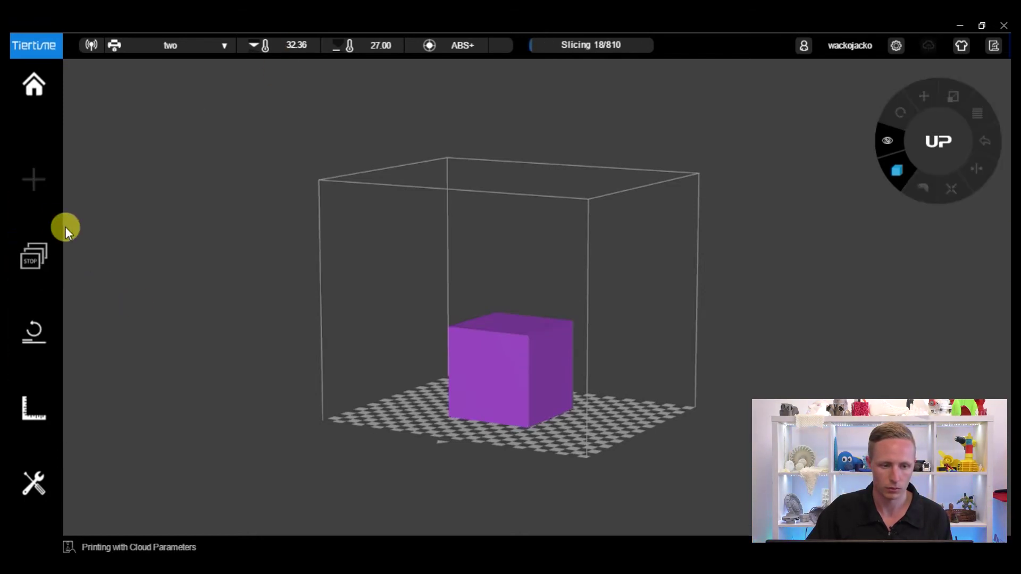
left_click(33, 266)
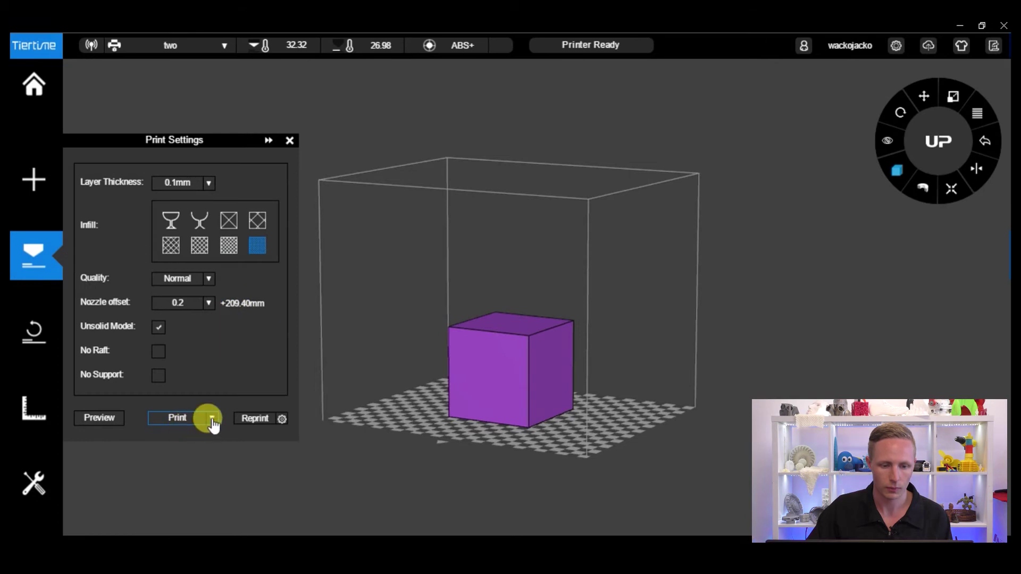
Step: In Advanced Print, set pause heights of 5.0 mm and 13.2 mm, picking the second on the cube
left_click(213, 419)
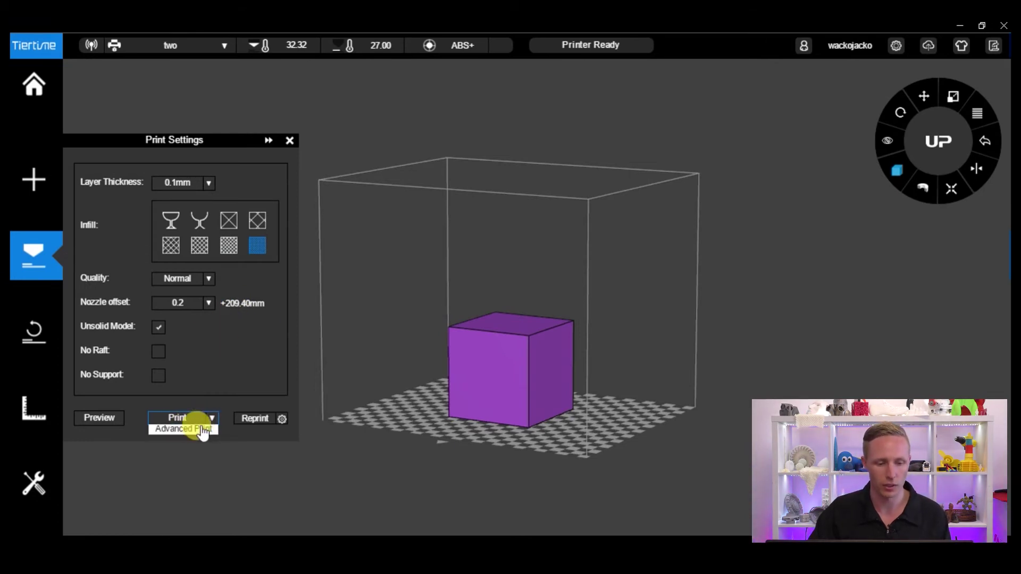
left_click(199, 431)
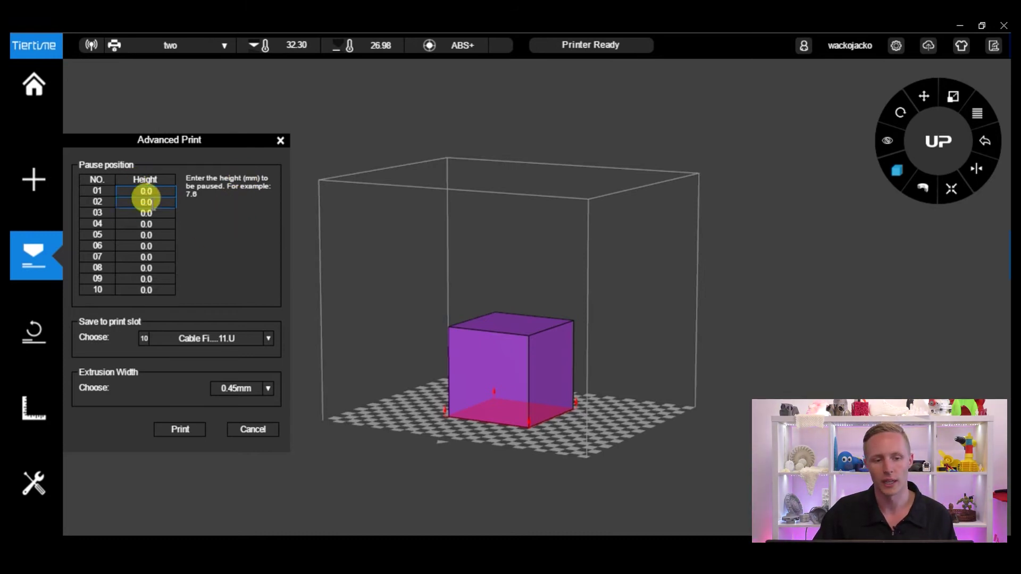
left_click(132, 190)
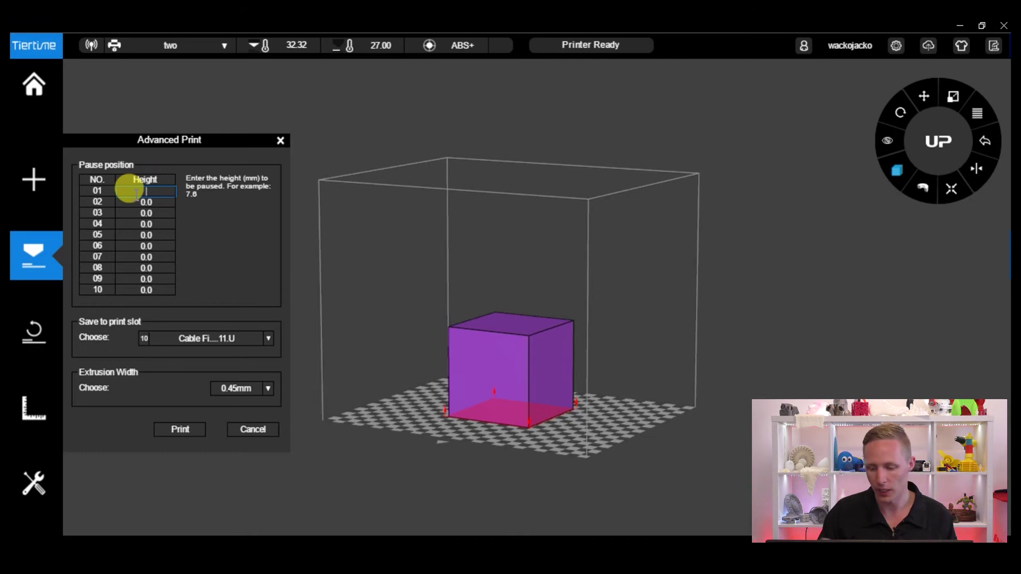
type("5")
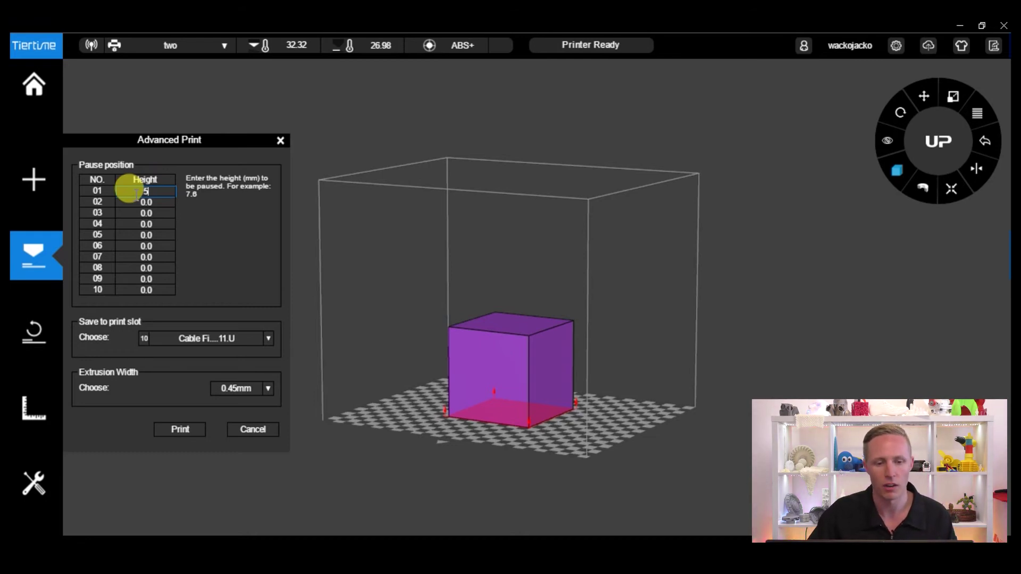
left_click(209, 285)
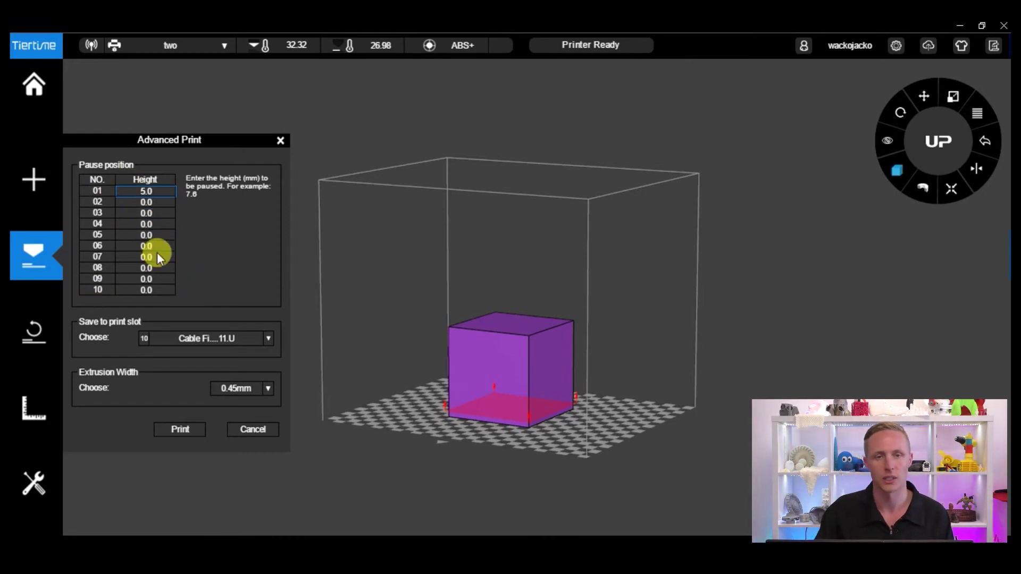
left_click(159, 202)
key("BackSpace")
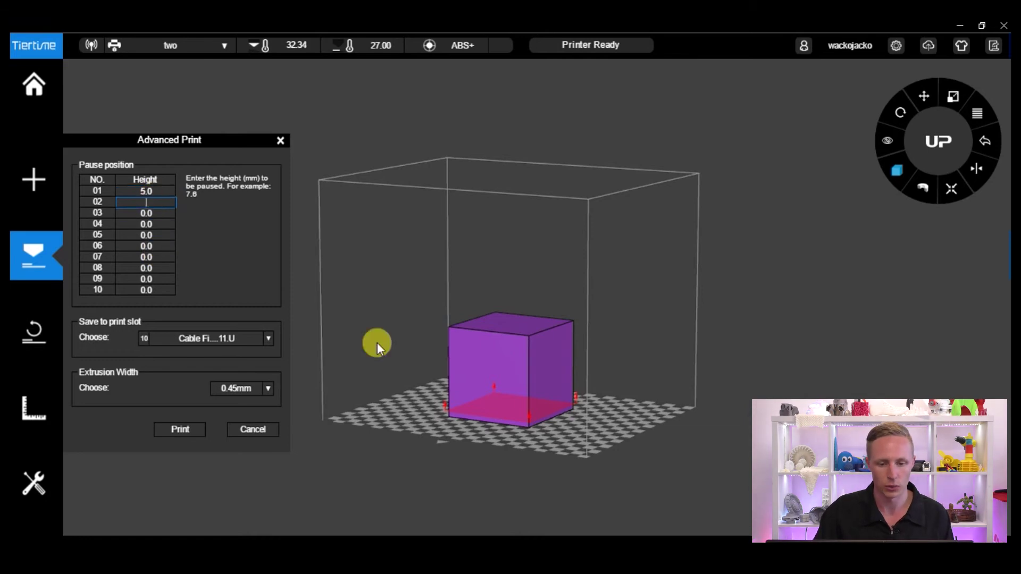
left_click(520, 418)
mouse_move(516, 393)
left_mouse_down()
mouse_move(519, 234)
mouse_move(501, 350)
mouse_move(508, 387)
left_mouse_up()
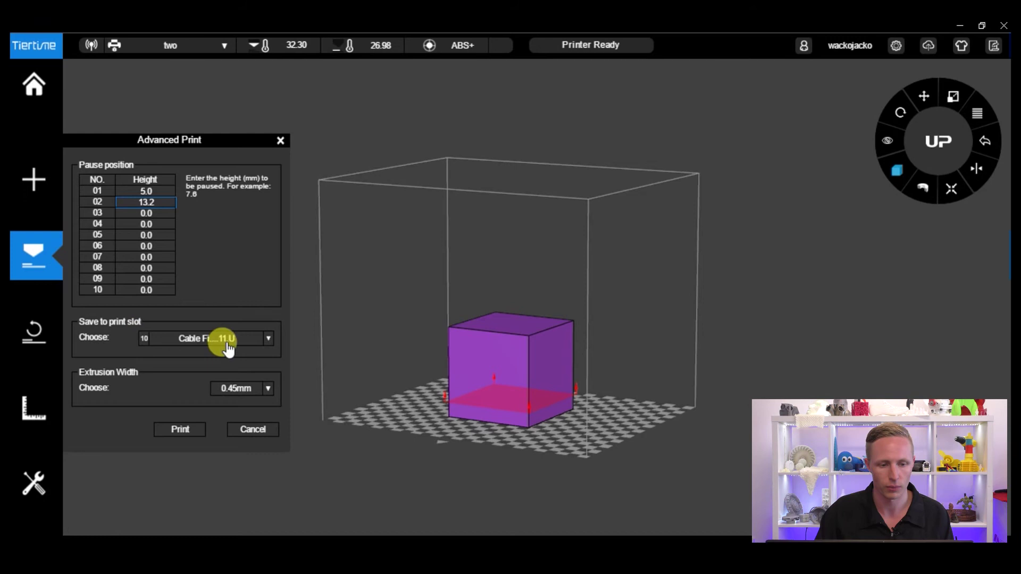
left_click(243, 338)
scroll(269, 362, "down", 2)
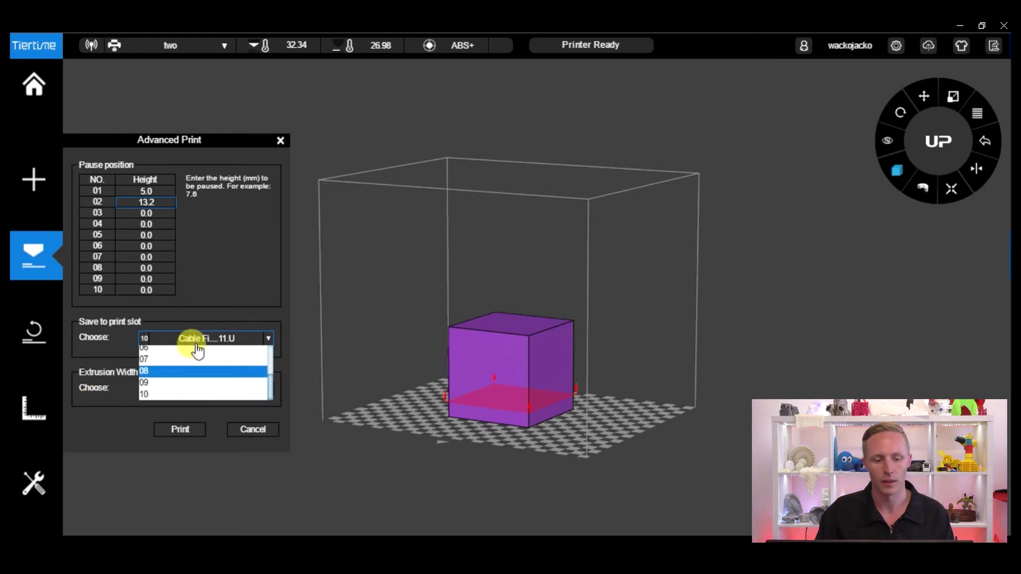
left_click(226, 309)
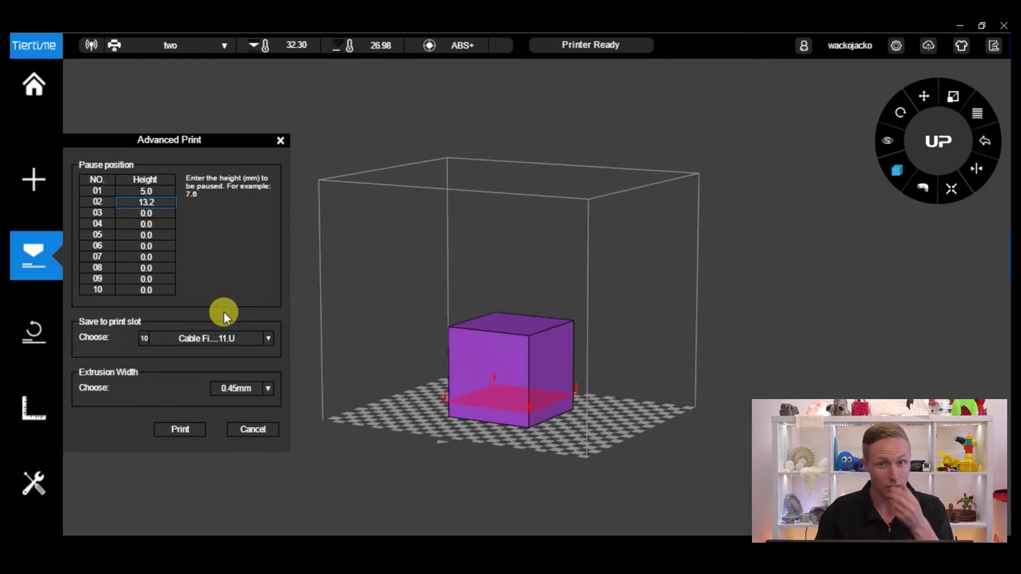
left_click(235, 339)
scroll(265, 376, "up", 2)
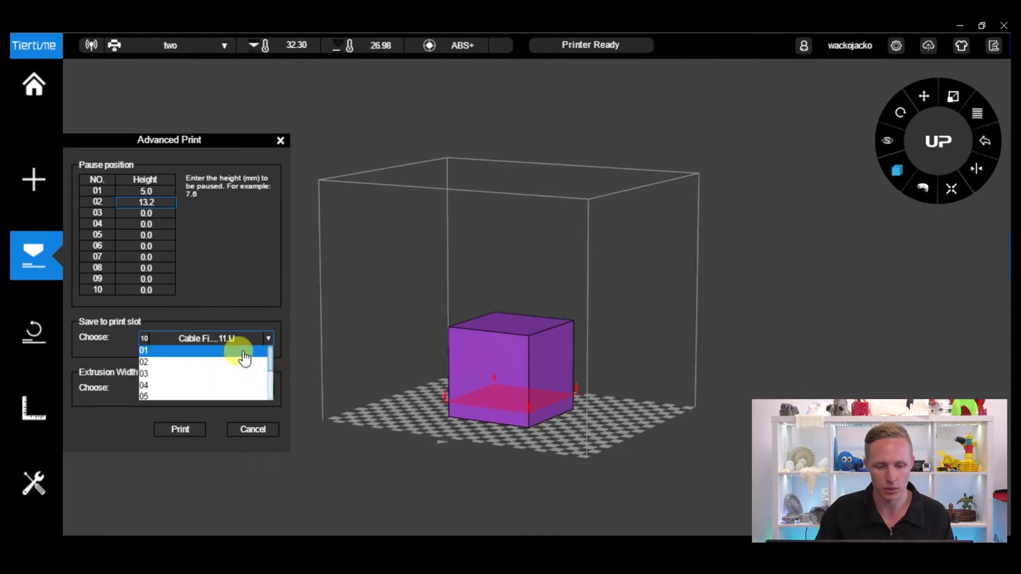
left_click(241, 308)
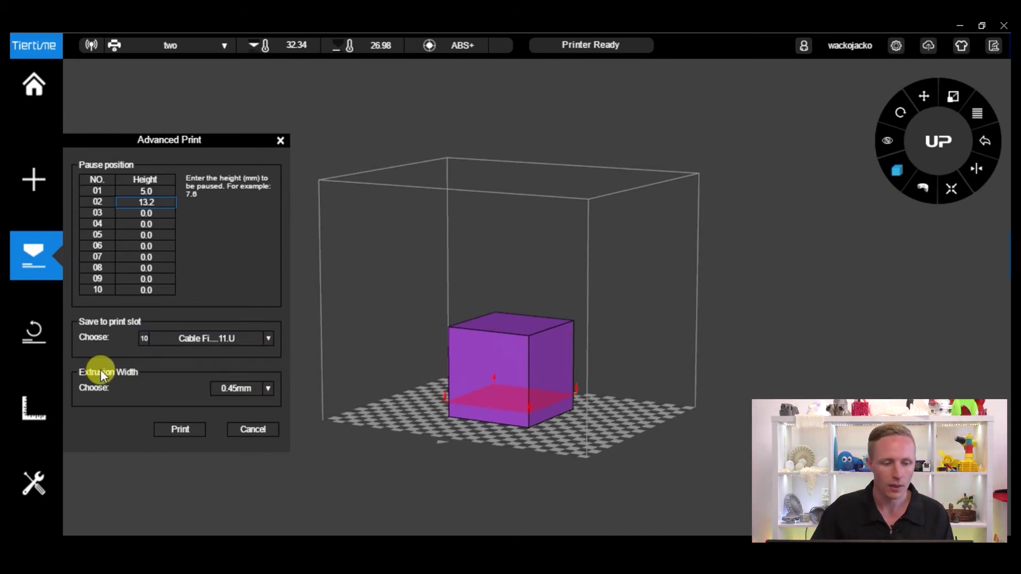
Step: Change the Advanced Print extrusion width from 0.70mm to 0.35mm
left_click(267, 389)
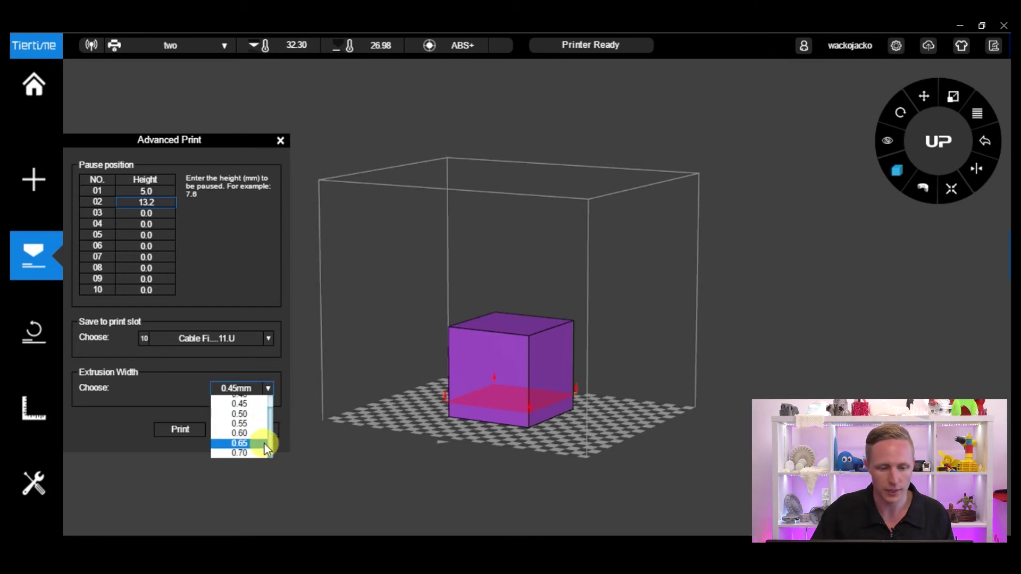
left_click(254, 453)
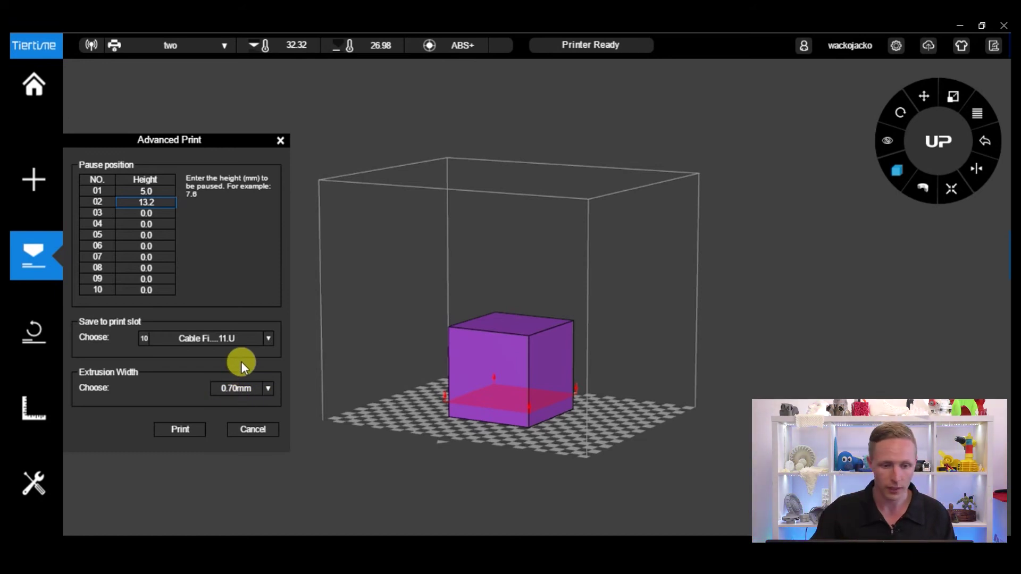
left_click(268, 390)
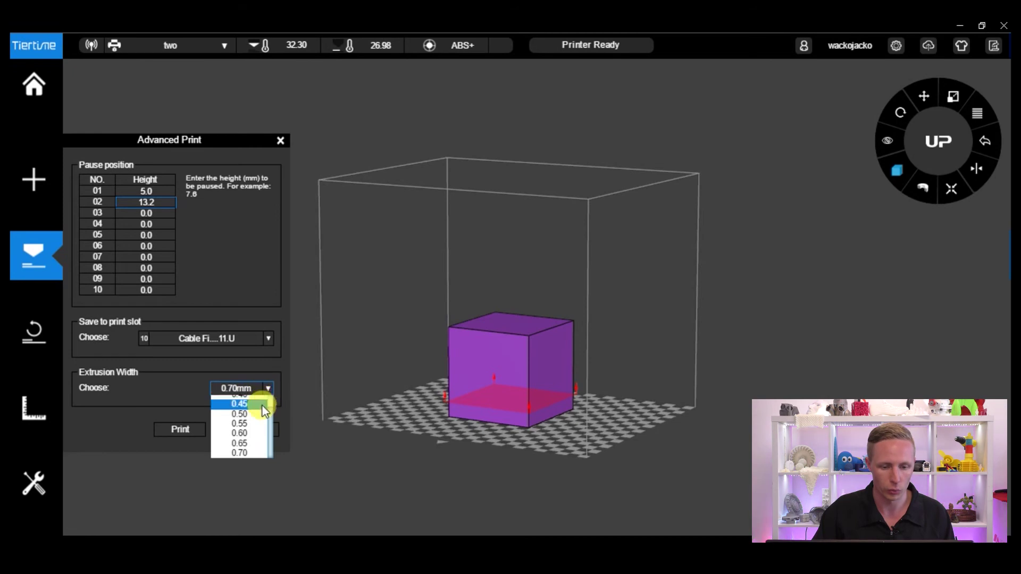
scroll(268, 410, "up", 2)
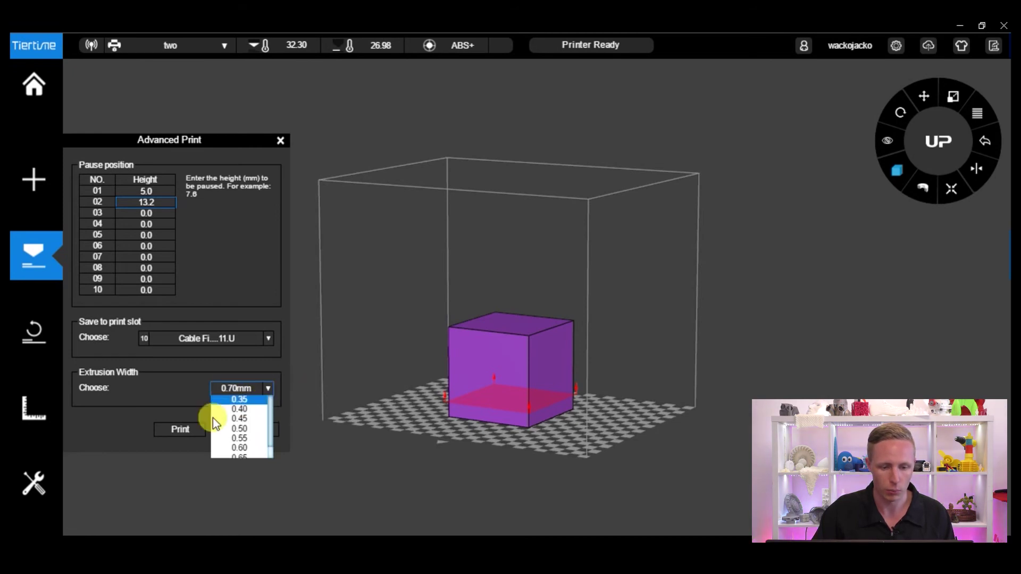
left_click(253, 402)
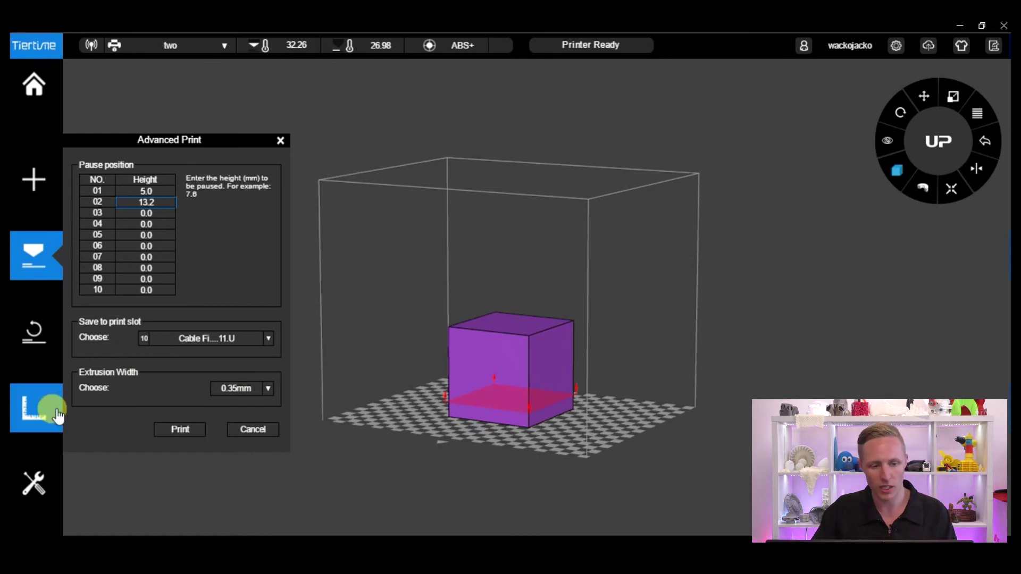
Step: In Maintenance, keep the Perf Board print board and set the nozzle diameter to 0.6mm
left_click(33, 504)
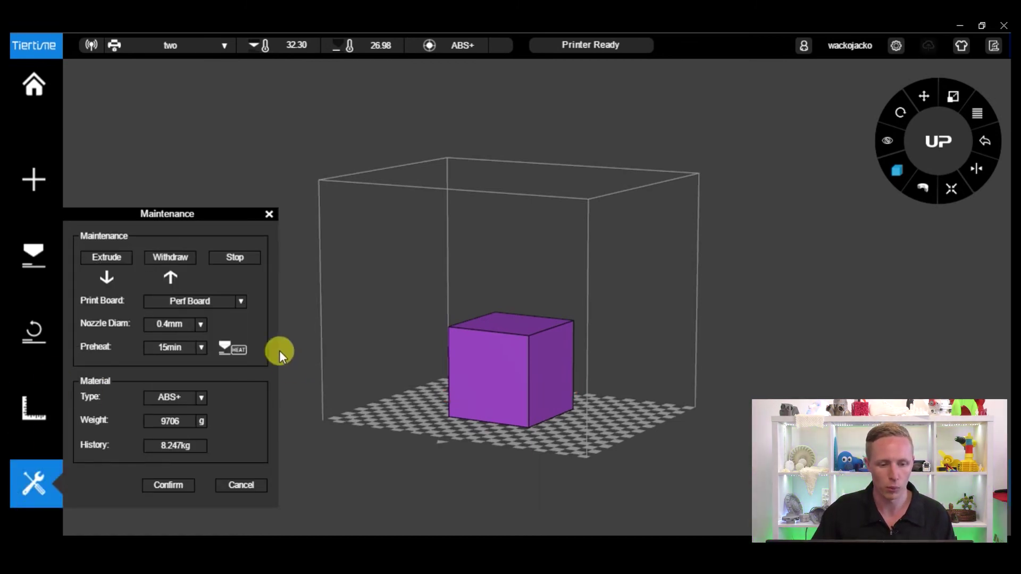
left_click(233, 302)
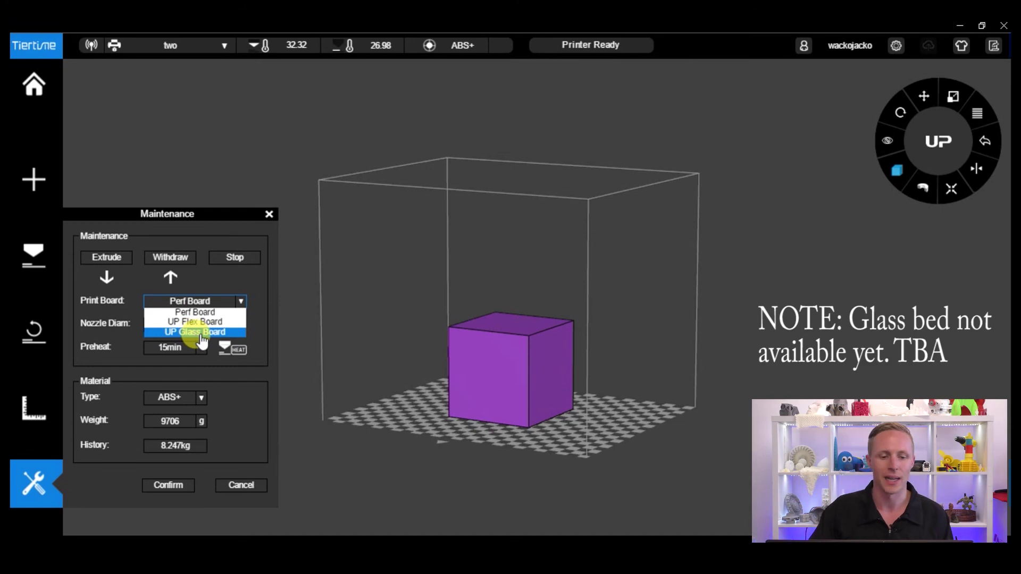
left_click(228, 293)
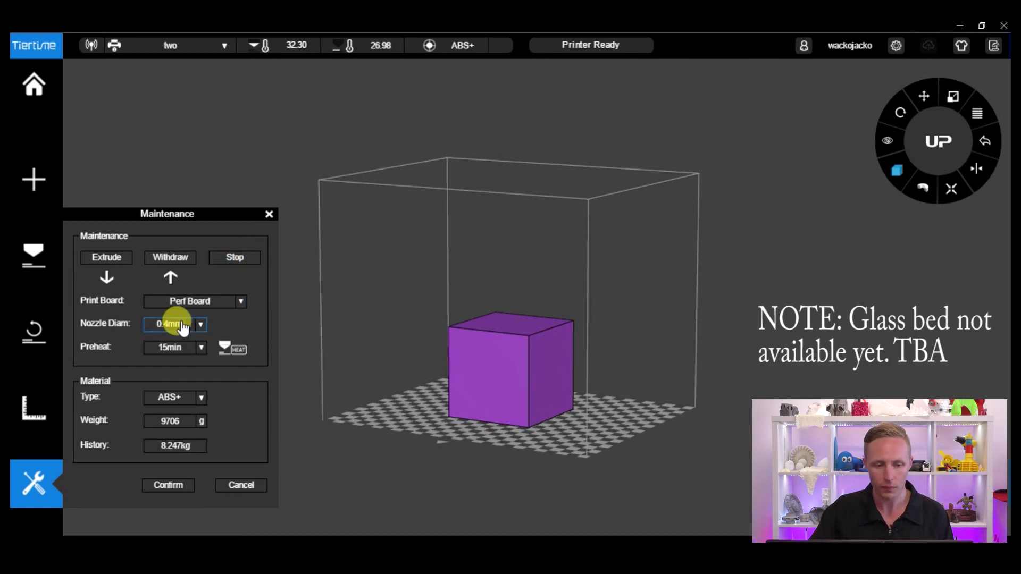
left_click(181, 327)
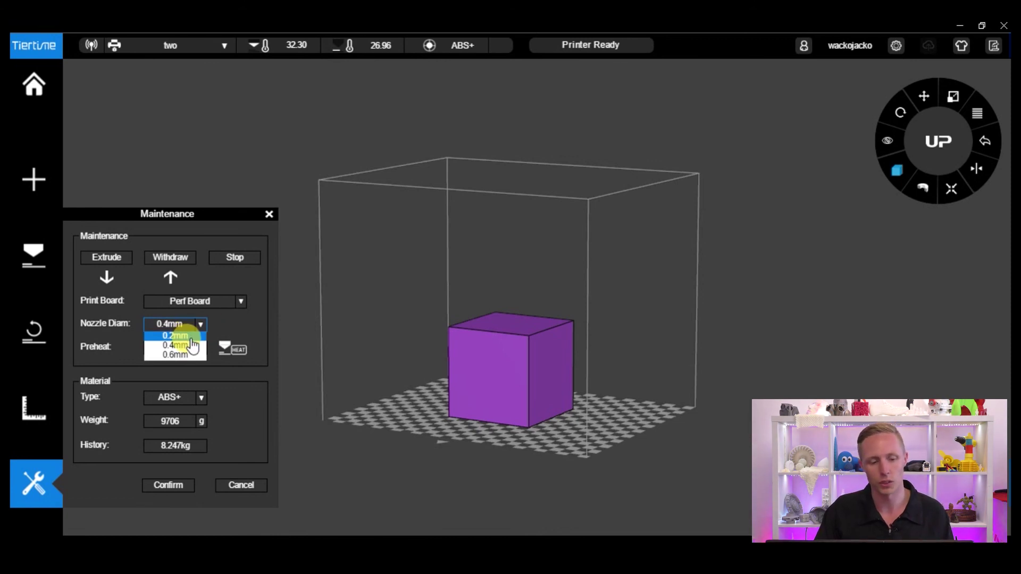
left_click(191, 337)
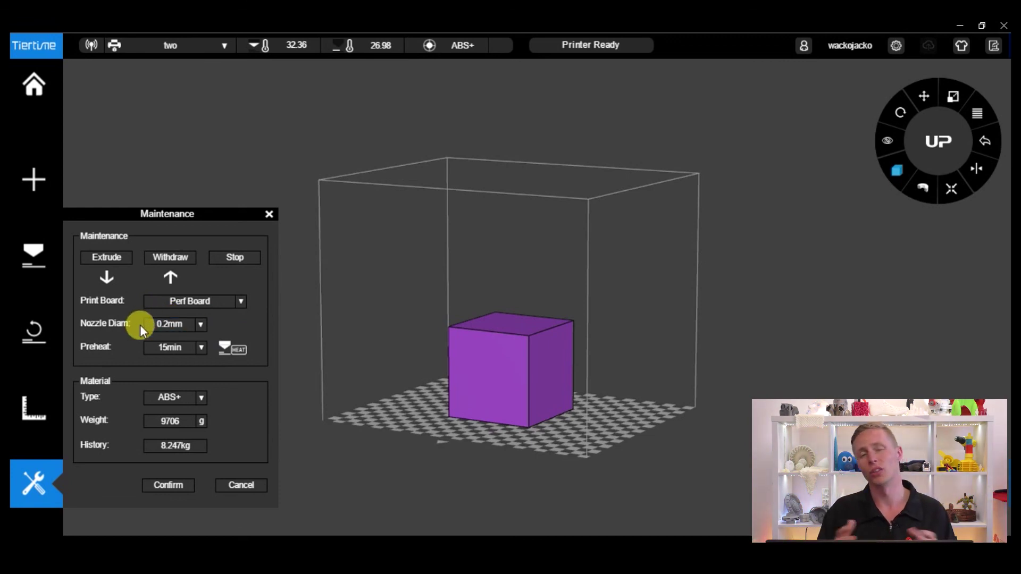
left_click(181, 324)
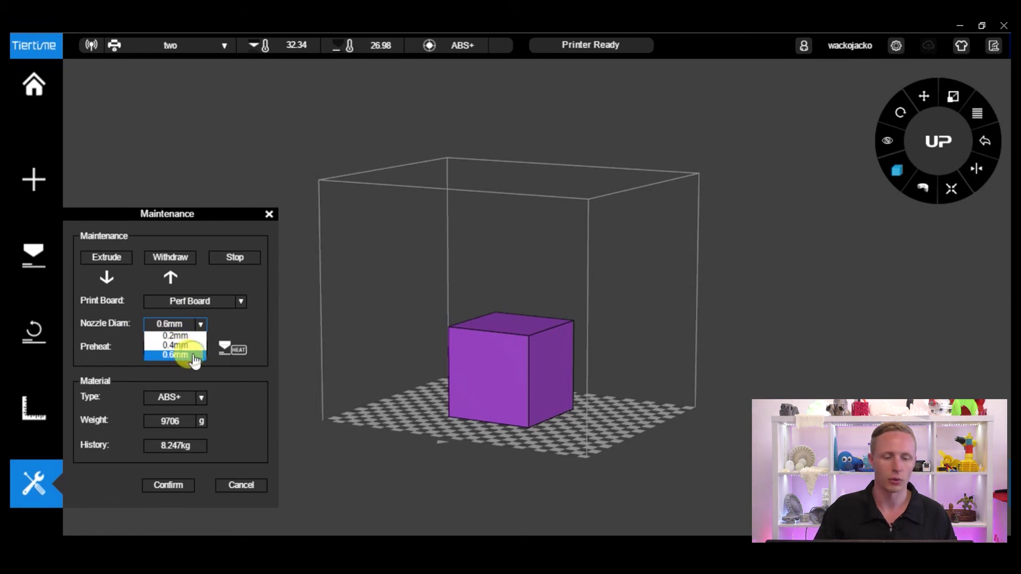
left_click(194, 356)
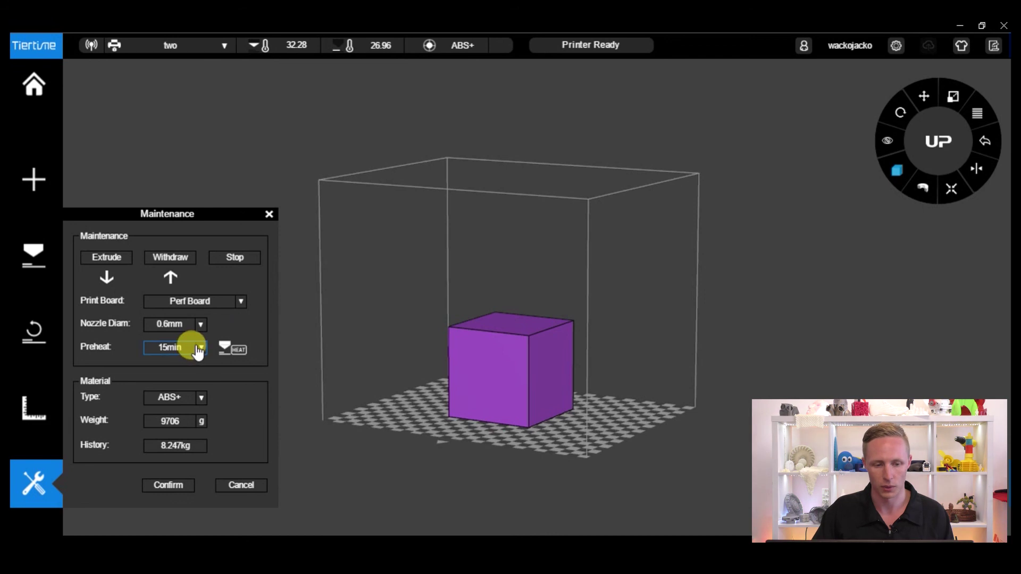
Step: Choose Customized as the Material Type to show the seven materials and their temperatures
left_click(198, 403)
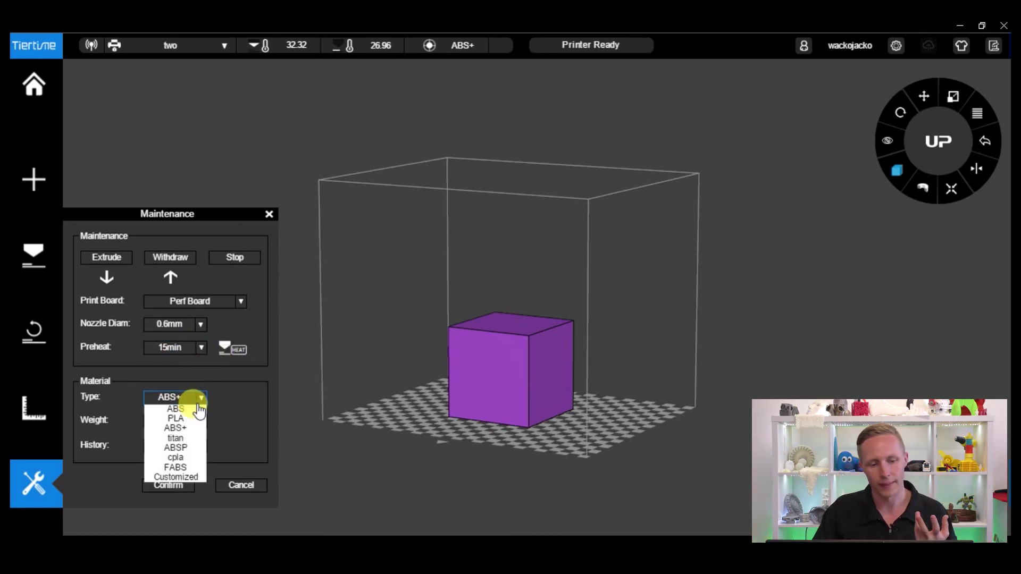
left_click(176, 477)
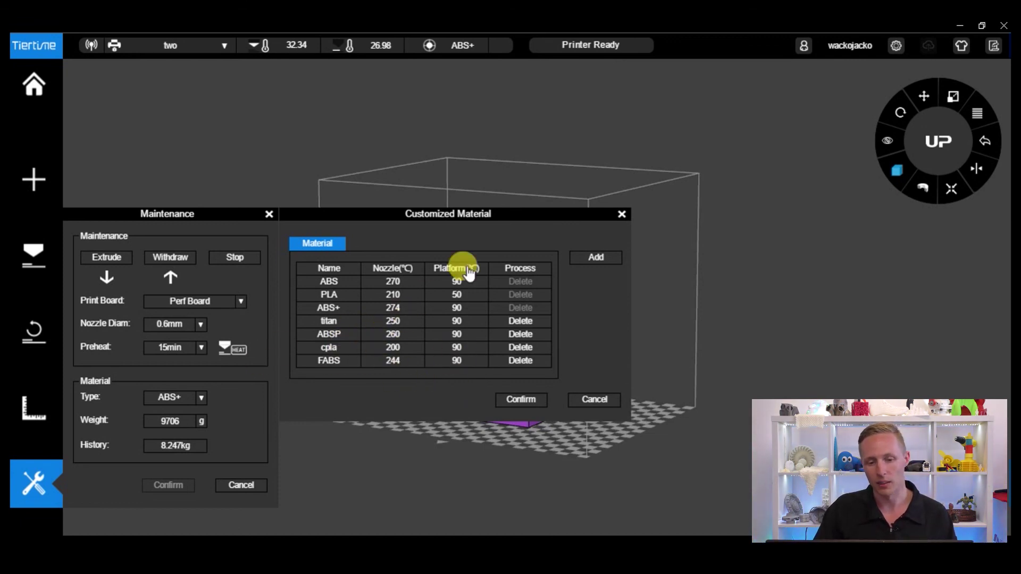
Step: Delete the titan material after the seven-material limit error blocks adding another
left_click(594, 256)
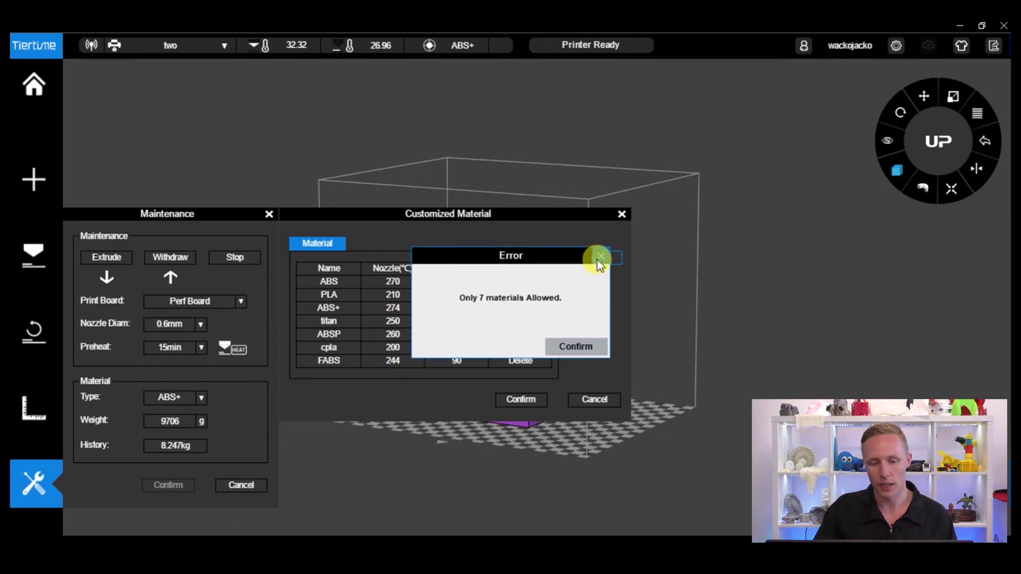
left_click(576, 354)
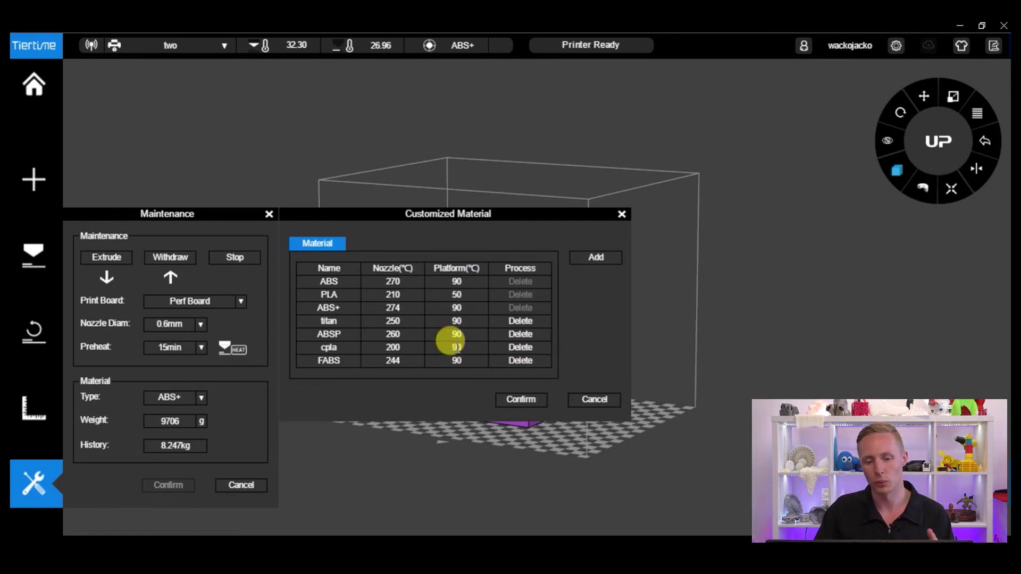
left_click(518, 325)
Step: Add a new material ABS7 with a 250°C nozzle and 80°C platform temperature
left_click(593, 257)
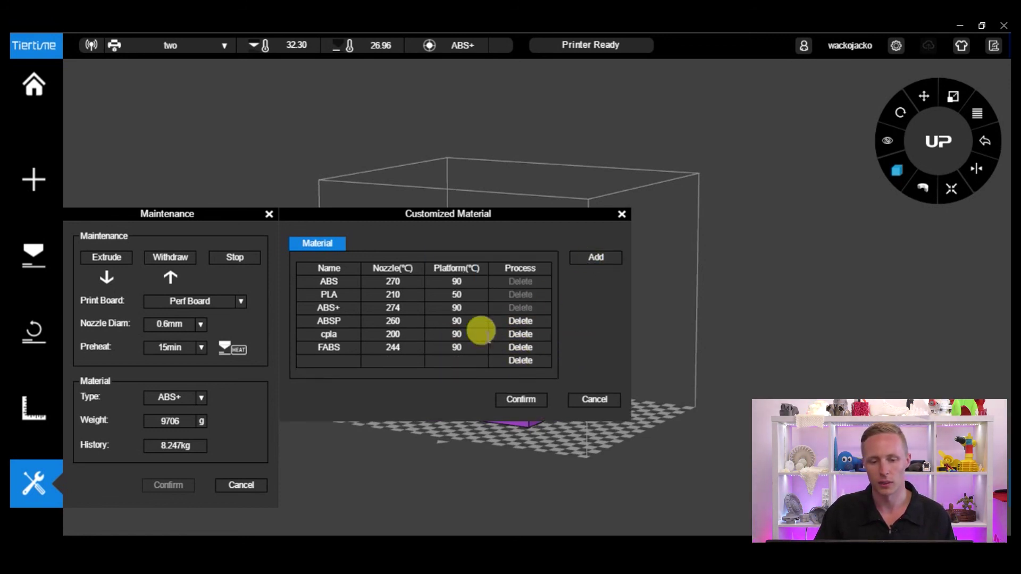
double_click(338, 360)
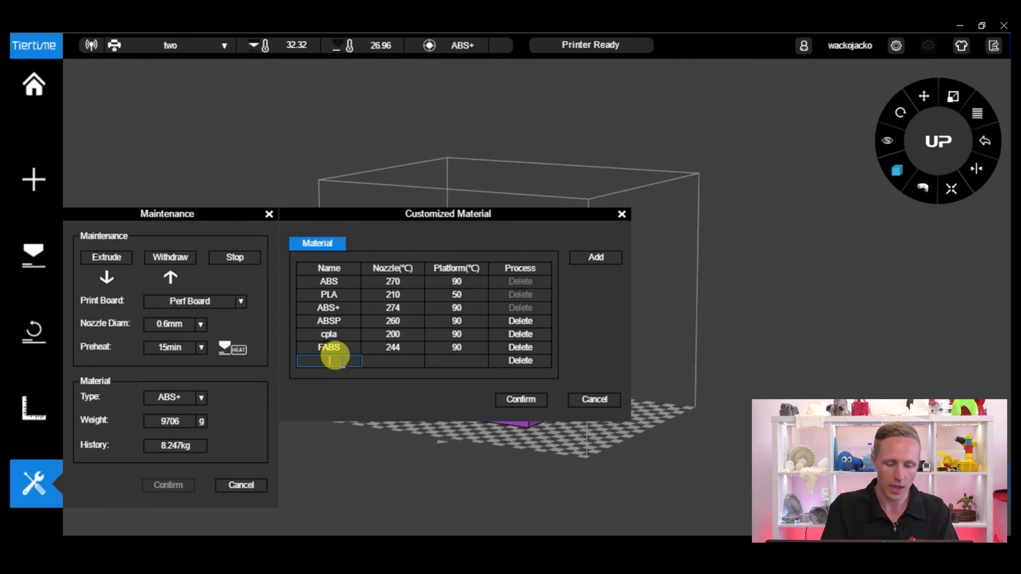
type("S7")
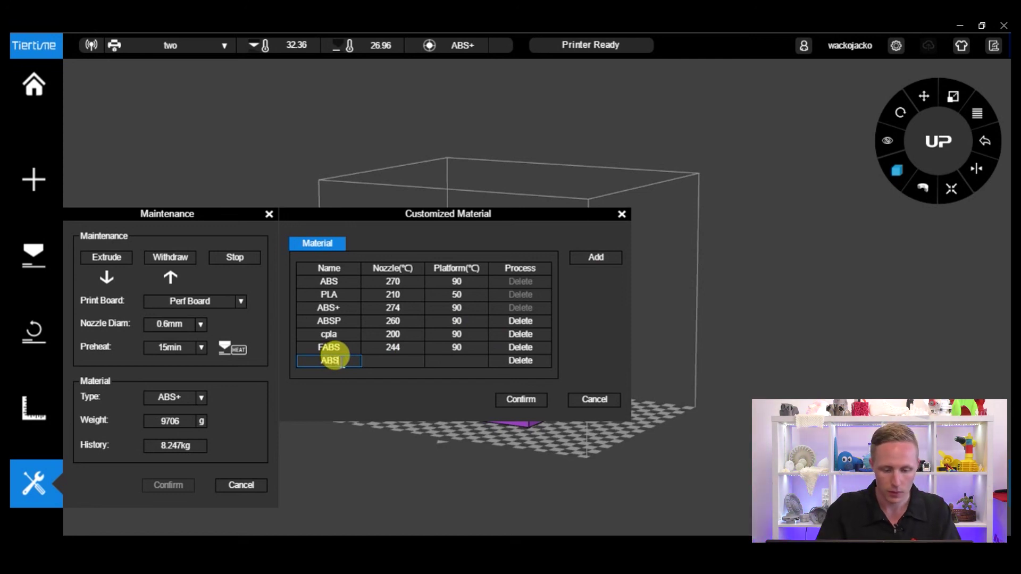
left_click(394, 361)
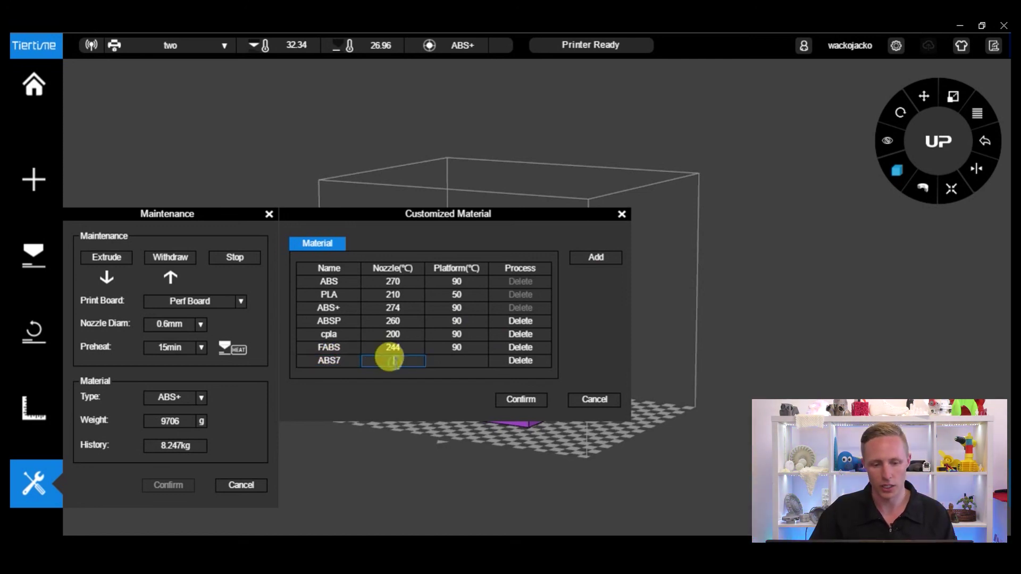
type("250")
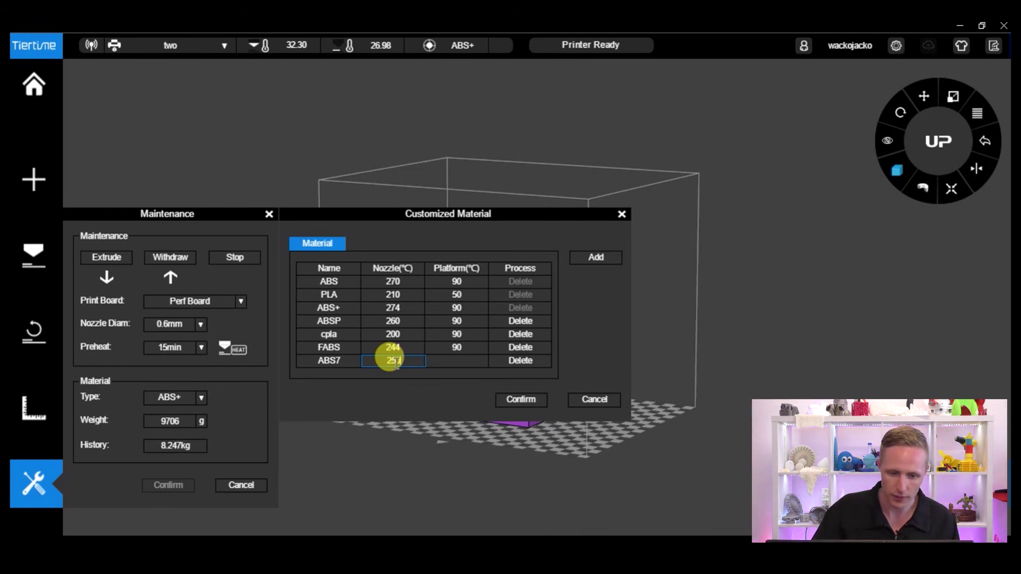
left_click(446, 362)
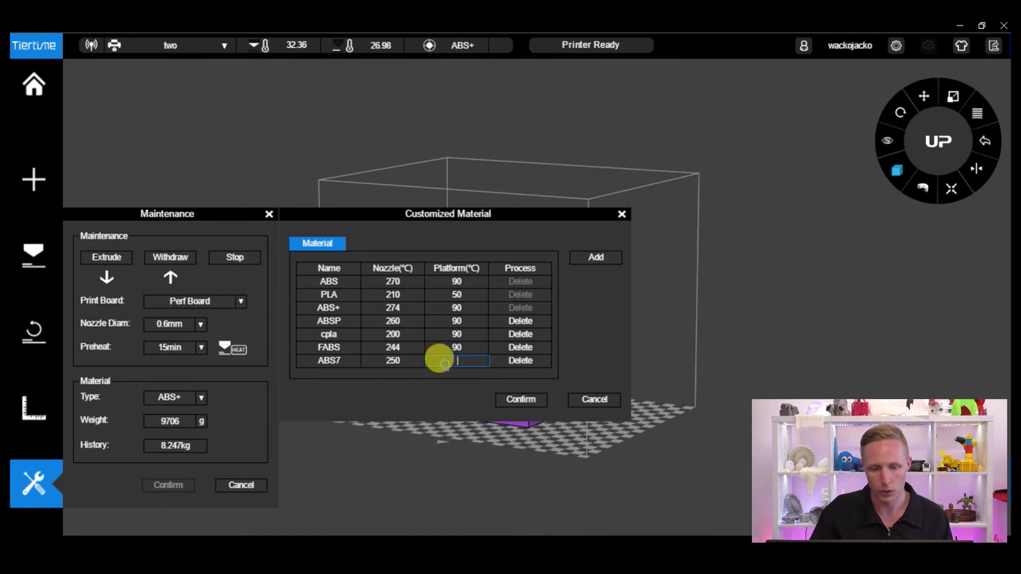
type("80")
left_click(577, 354)
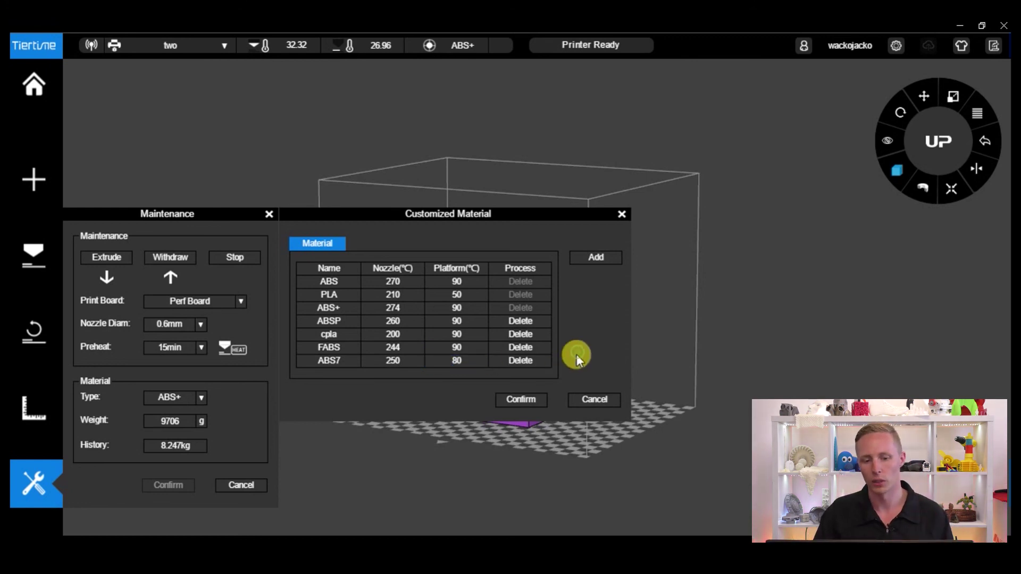